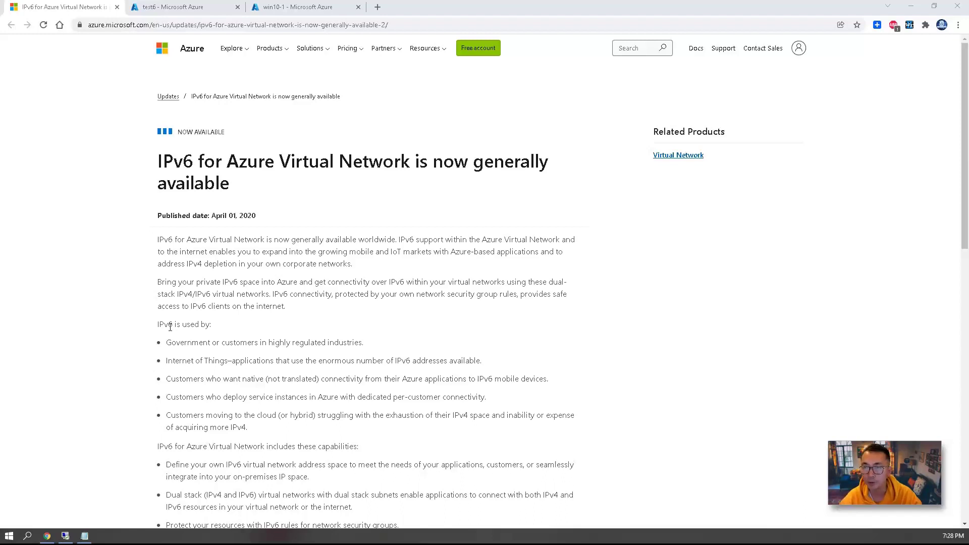
Review the planned steps in the Notepad list, from configuring the resource group and test Win10 VM through testing.
click(85, 535)
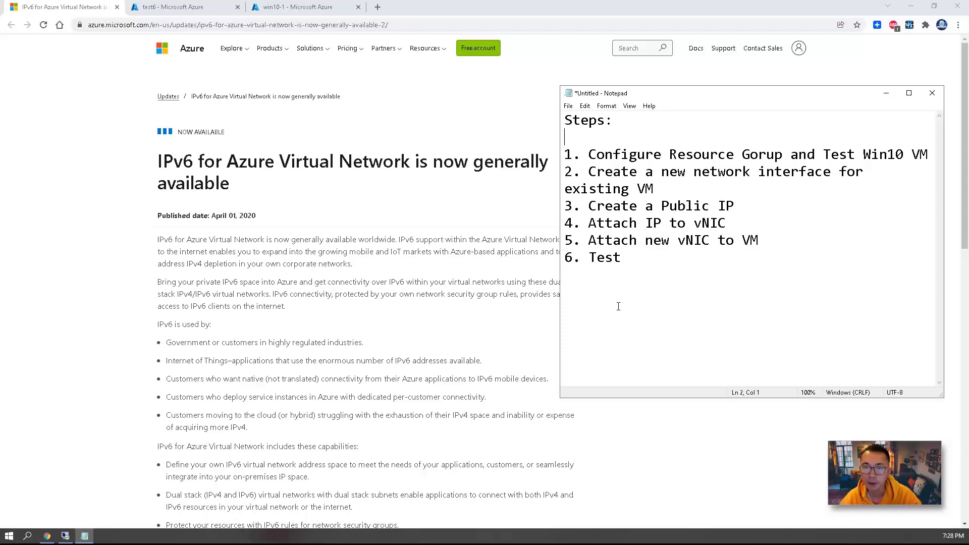
click(459, 311)
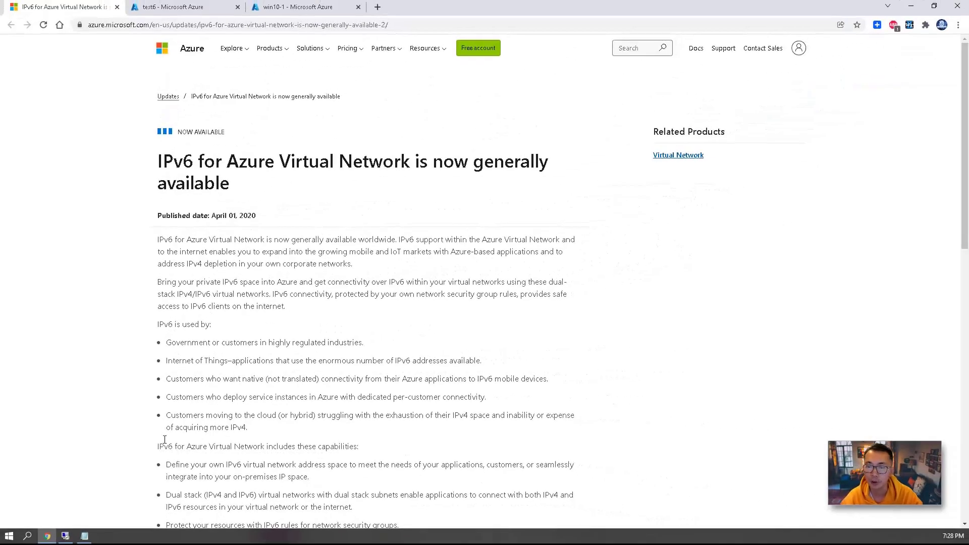
click(90, 536)
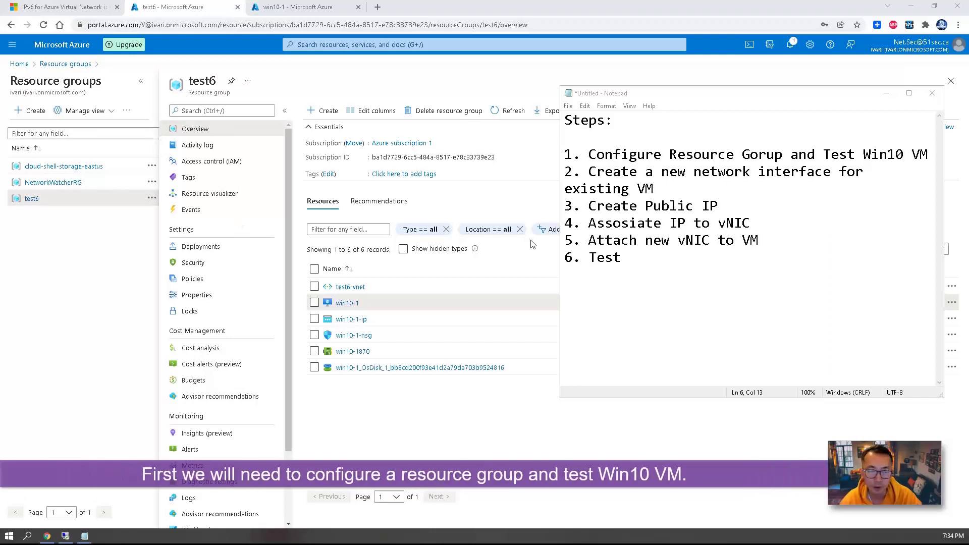
drag(755, 97, 528, 100)
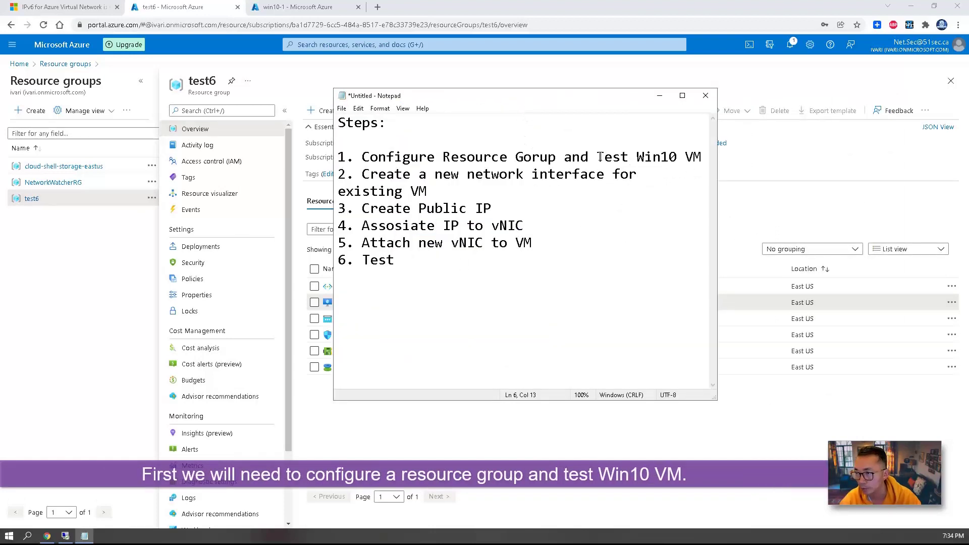
drag(597, 157, 701, 157)
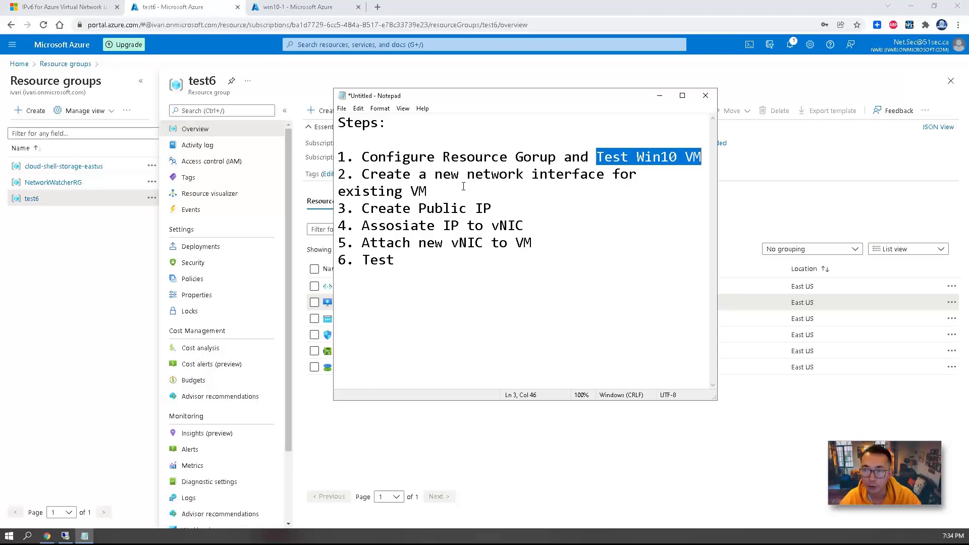
click(464, 187)
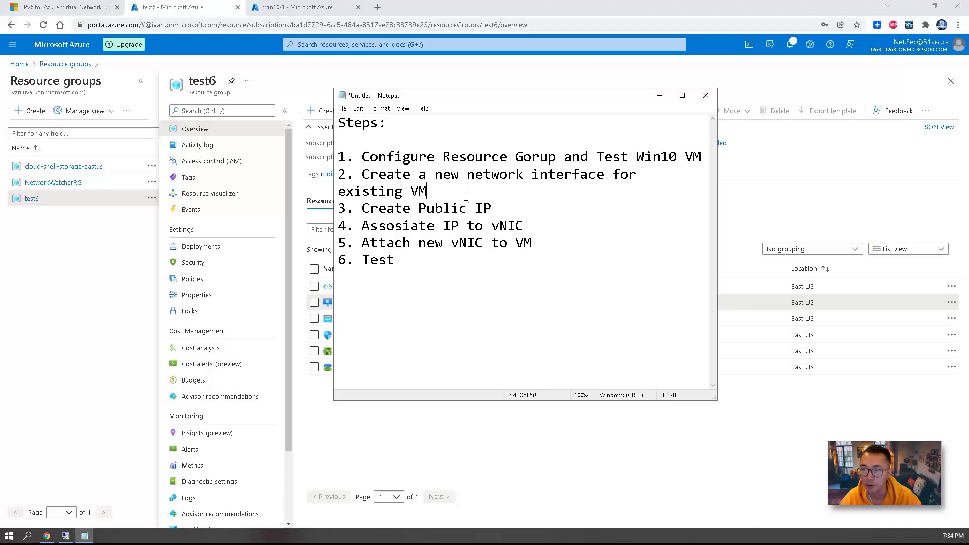
click(502, 213)
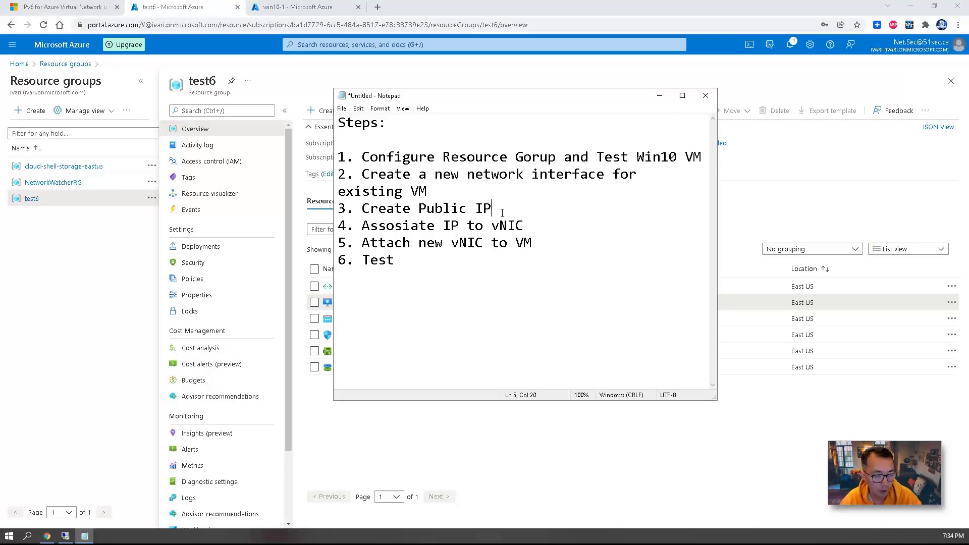
drag(525, 226, 400, 229)
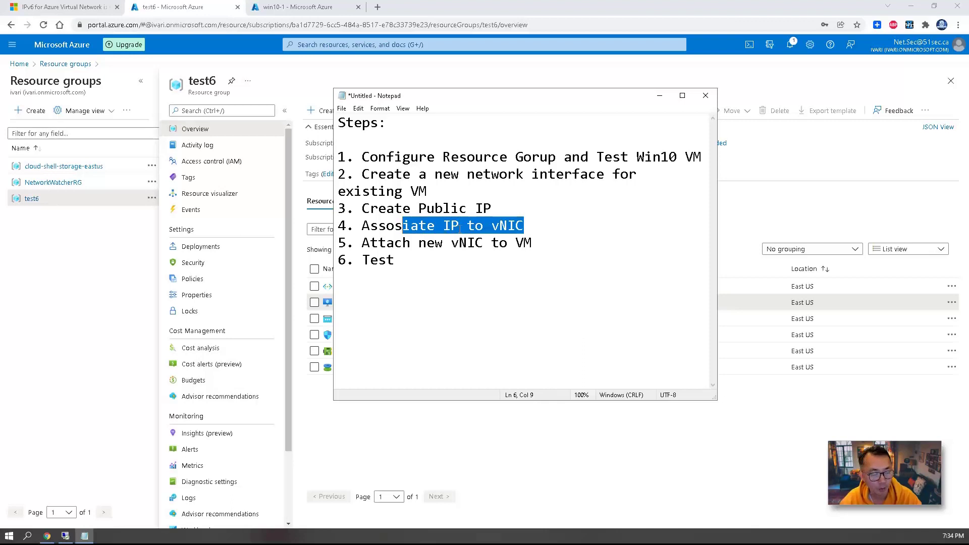
click(537, 230)
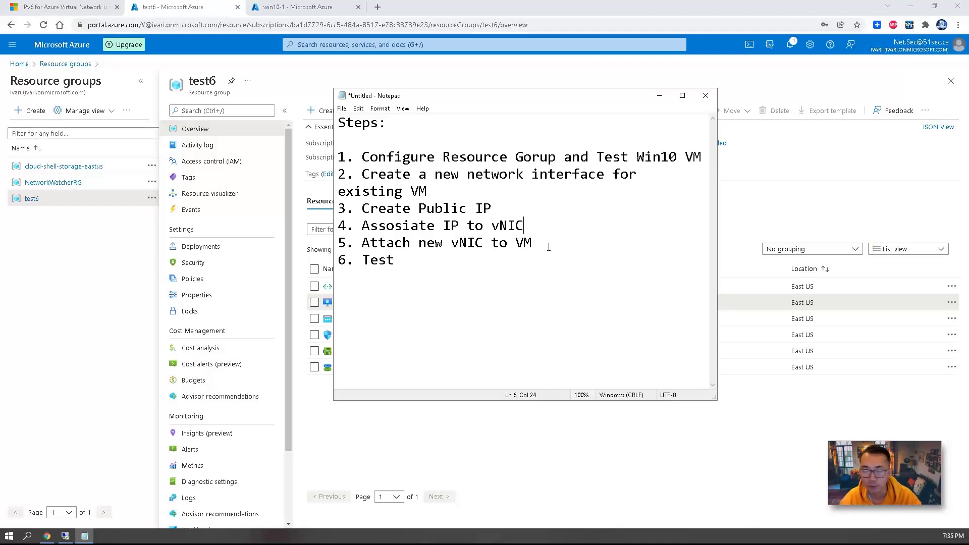
click(437, 265)
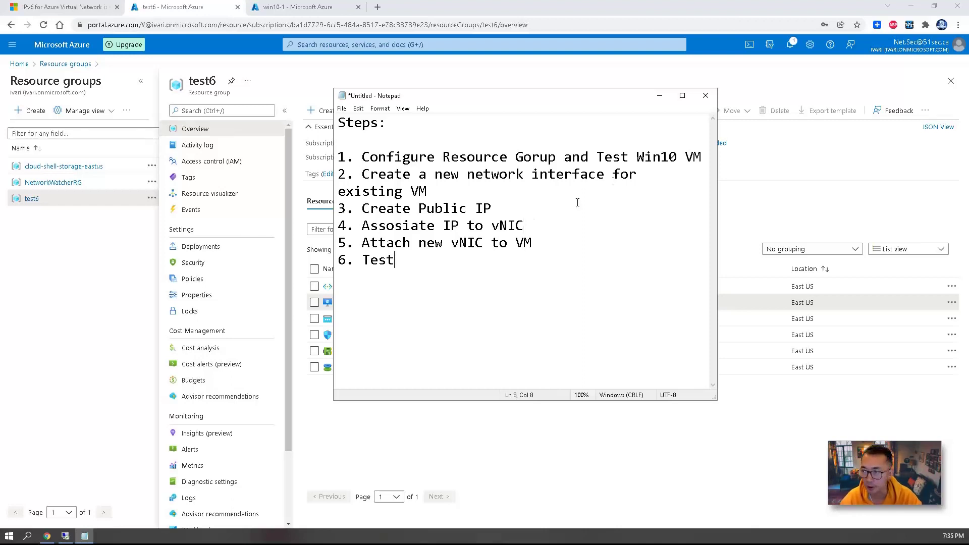
click(329, 103)
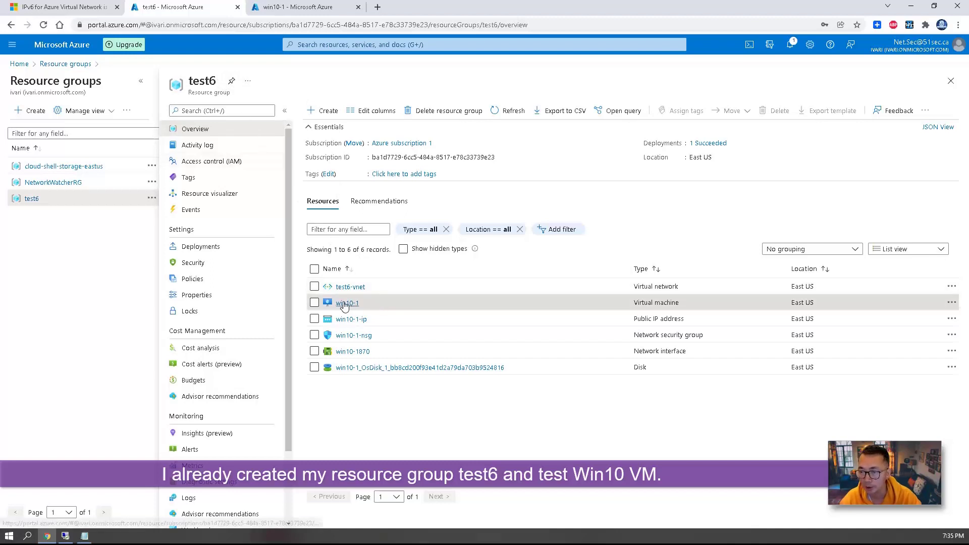
Check the win10-1 VM's networking settings in the portal and its public IP addresses on WhatIsMyIP.com in the remote session.
click(382, 296)
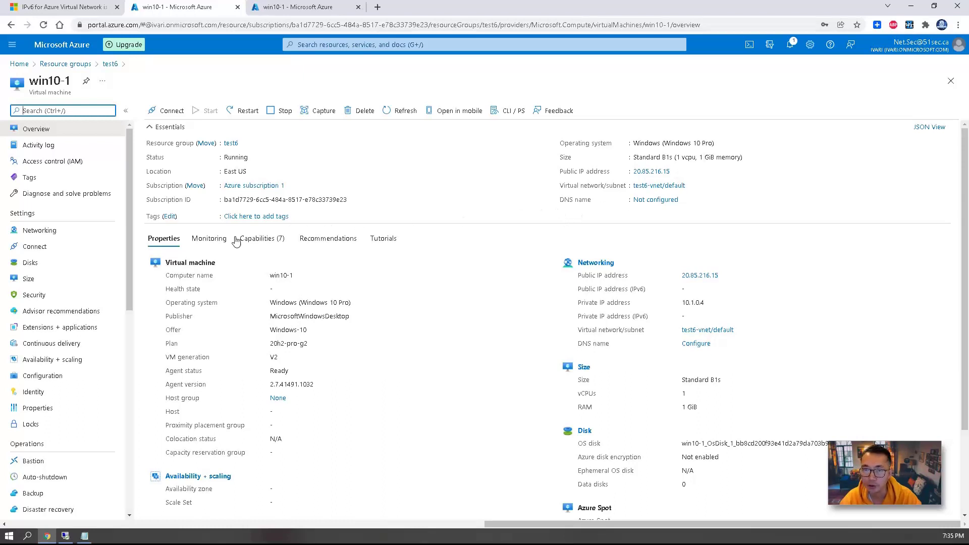
click(108, 230)
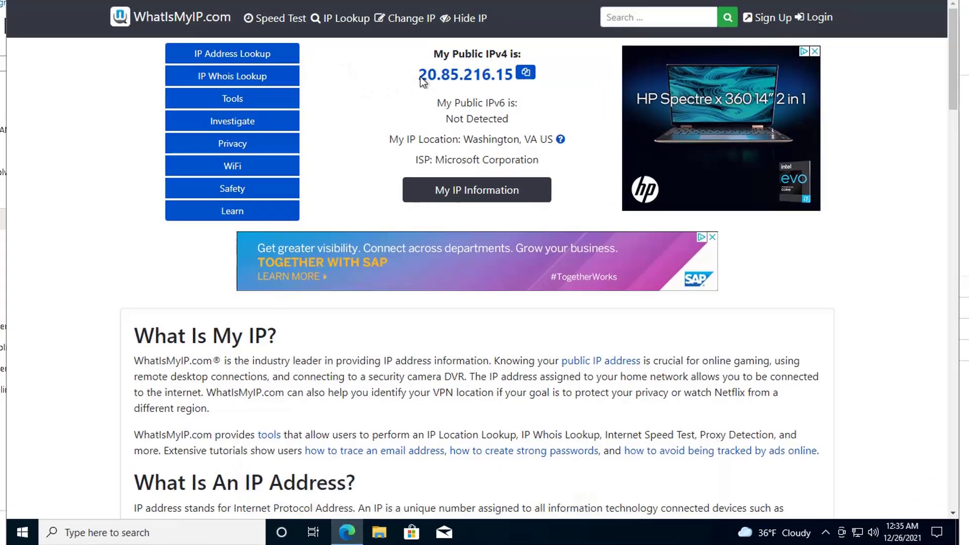
drag(415, 75, 490, 81)
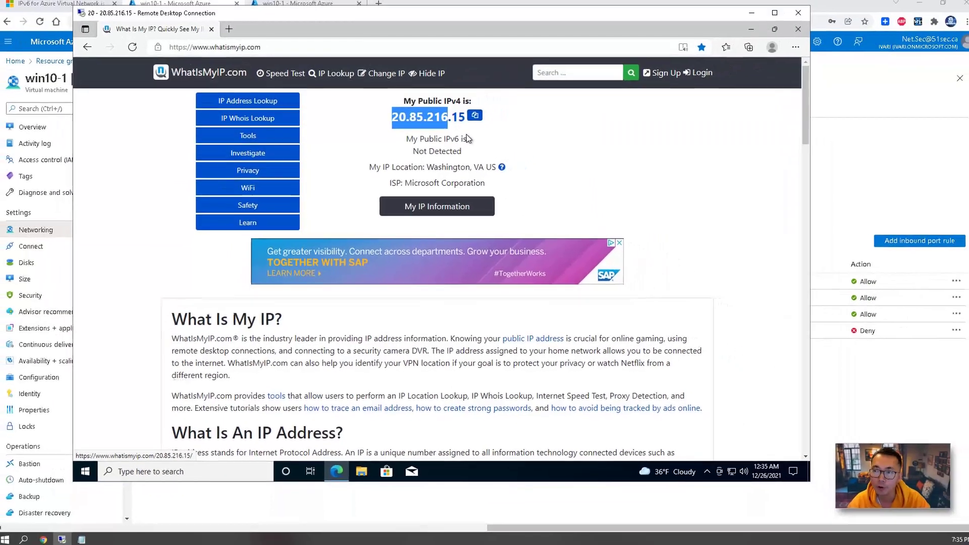
click(467, 133)
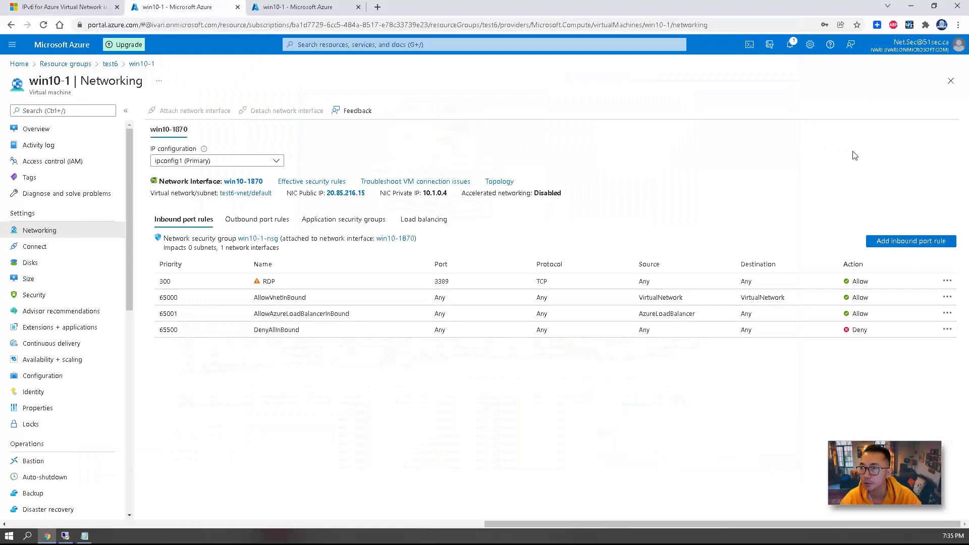
Search the Azure portal for virtual networks and open the test6-vnet network.
key(alt+Tab)
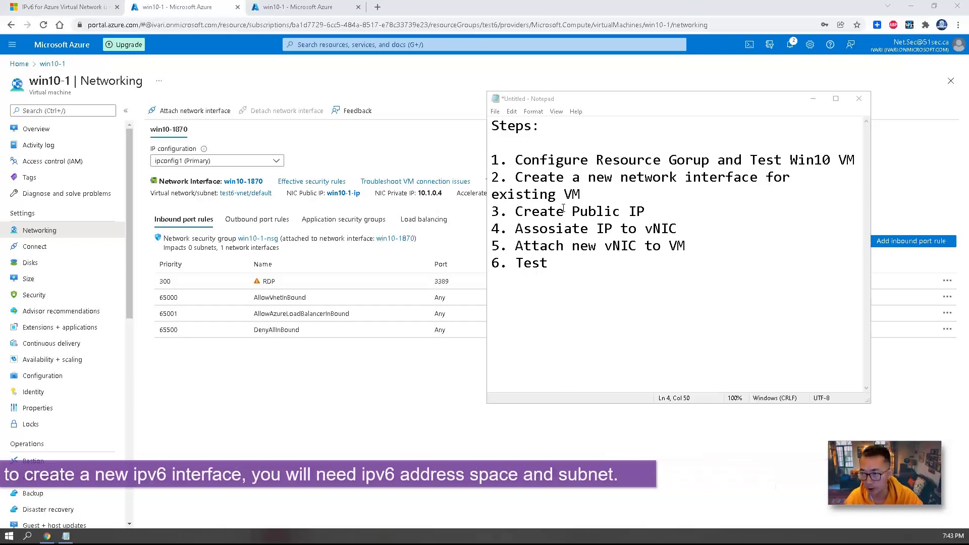
click(353, 46)
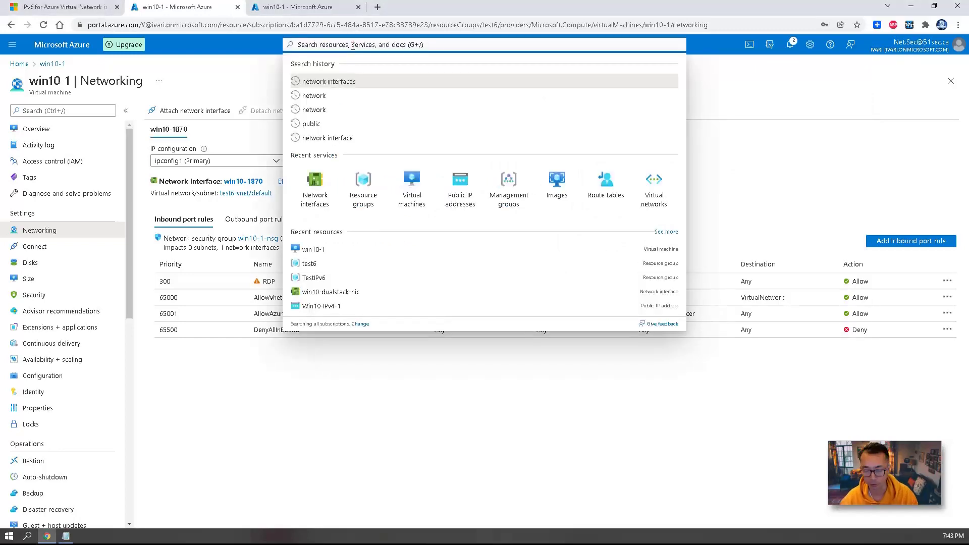
text(virtual)
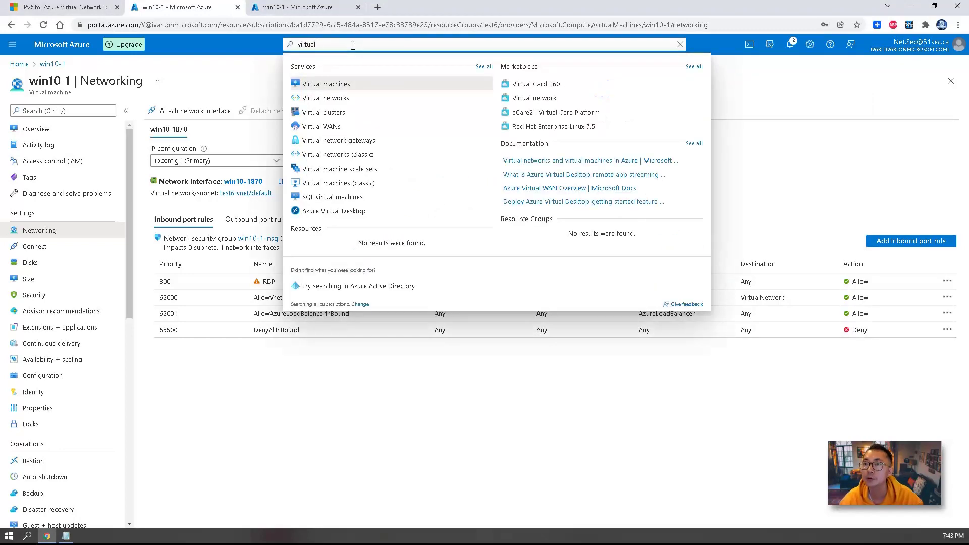
click(351, 100)
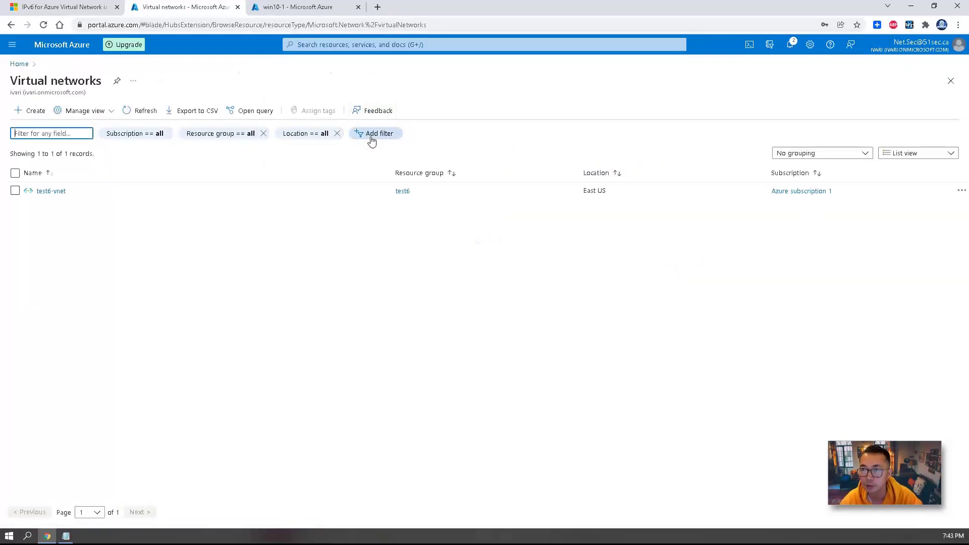
click(53, 193)
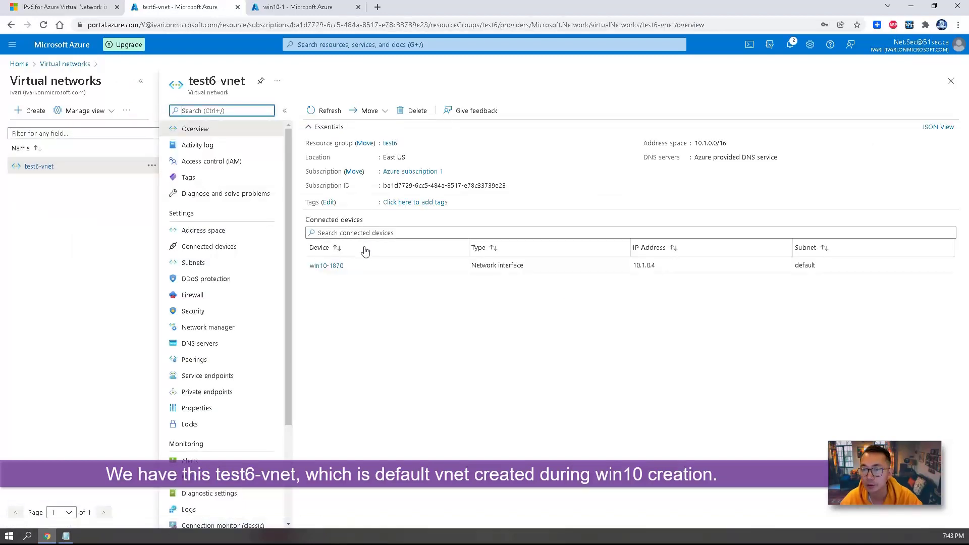
Enter ace:ceb:deca::/48 as an additional range in test6-vnet's address space.
click(230, 231)
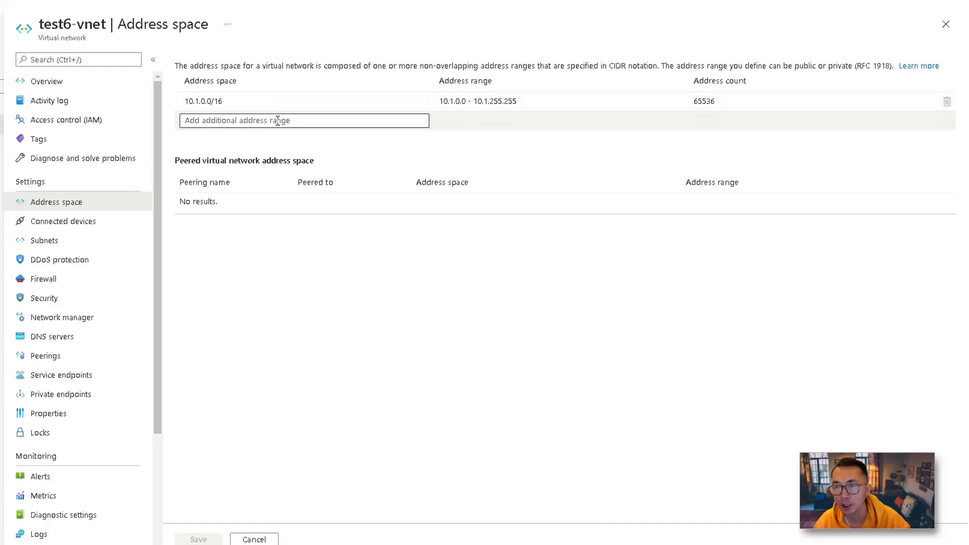
click(278, 121)
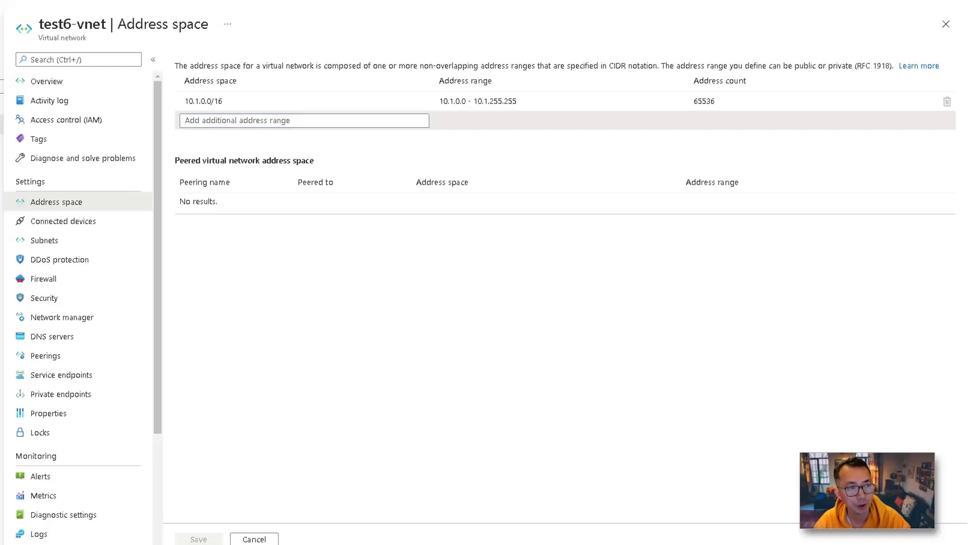
click(222, 121)
text(ace:ceb:deca::/48)
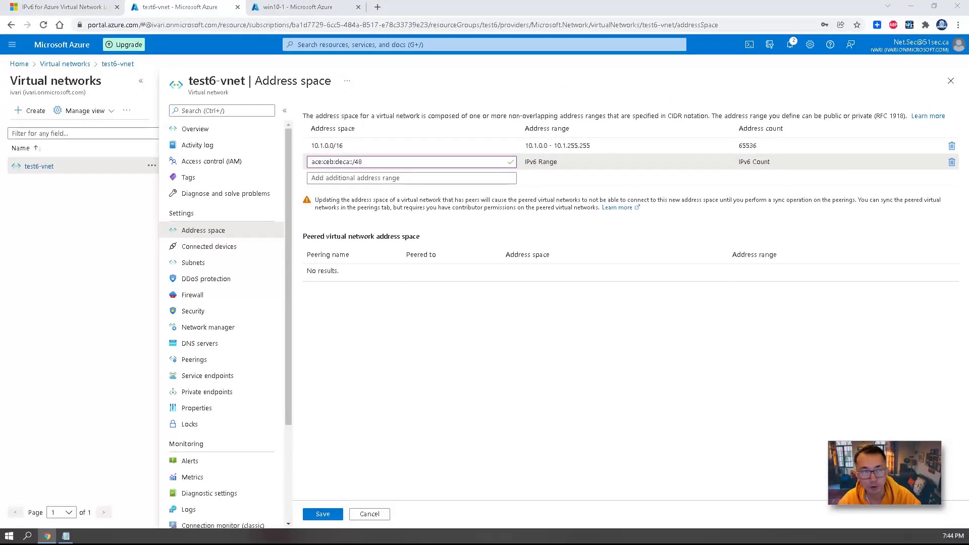
click(307, 8)
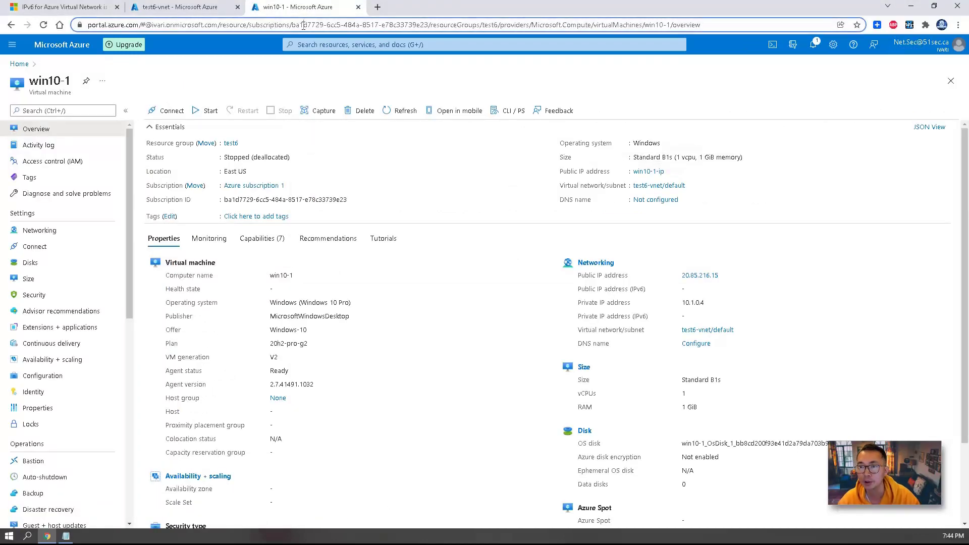
click(303, 26)
text(https://cd34.com/rfc4193/)
key(Return)
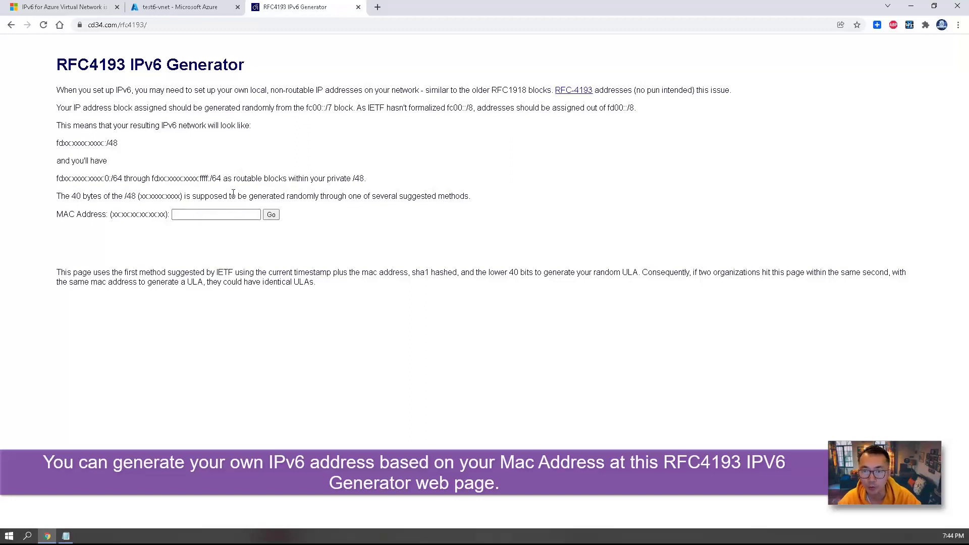
click(166, 9)
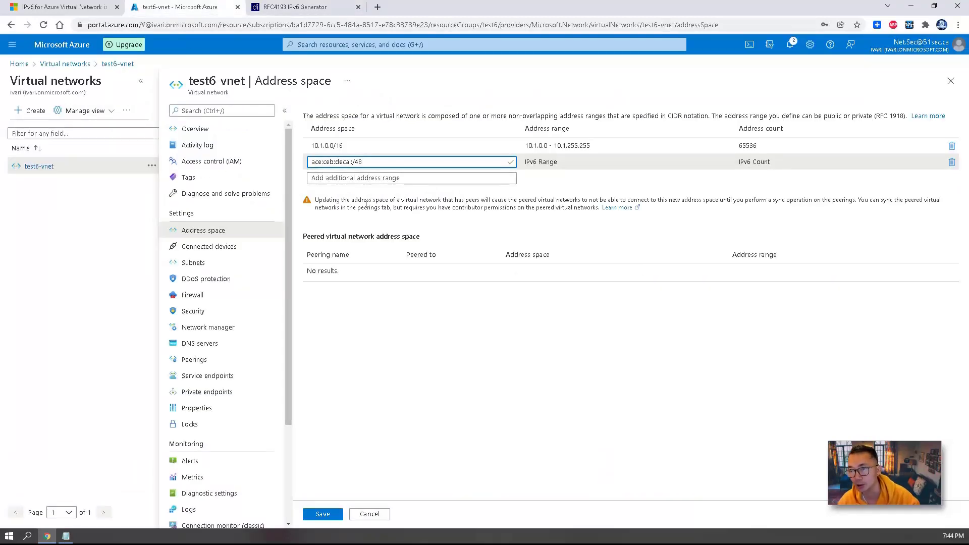
Review the IPv4 and IPv6 ranges of test6-vnet and save the address space changes.
drag(371, 162, 306, 165)
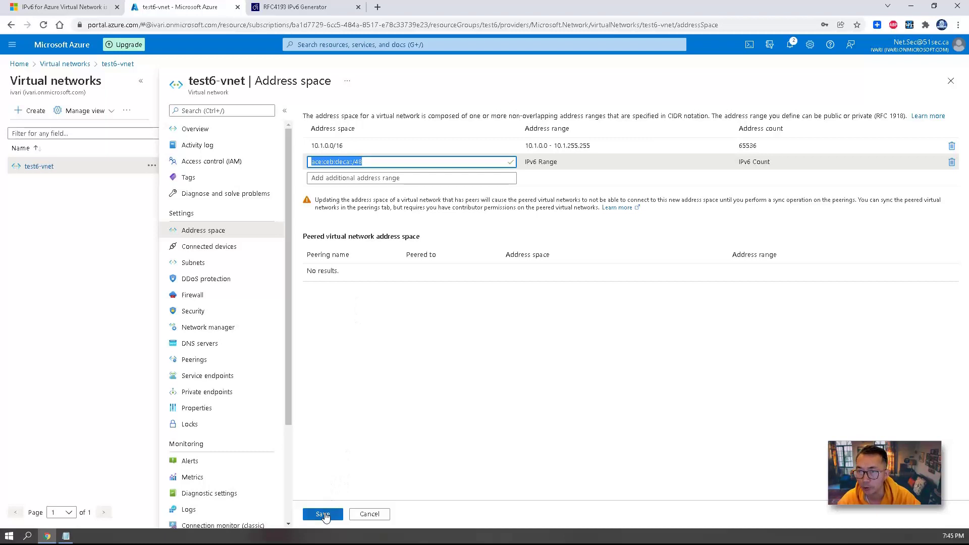
click(365, 146)
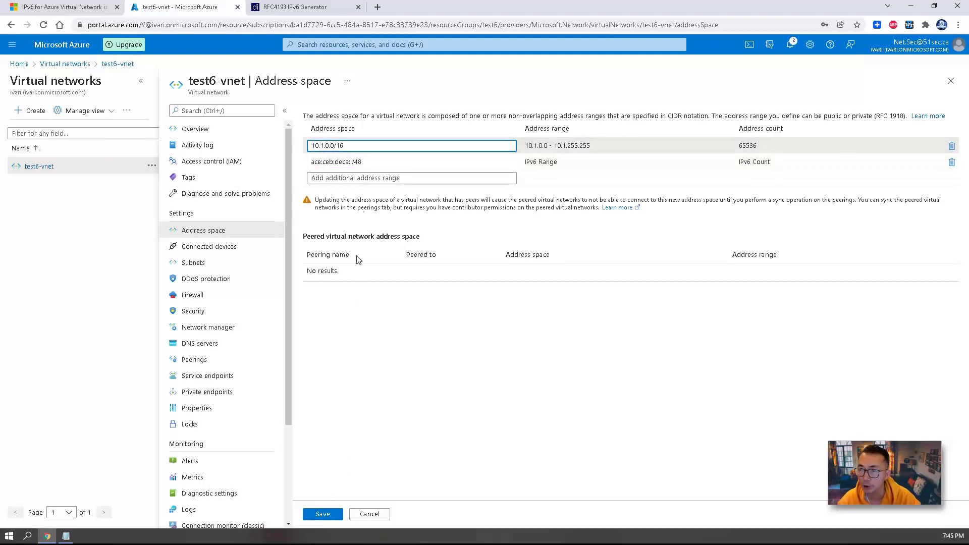
click(331, 510)
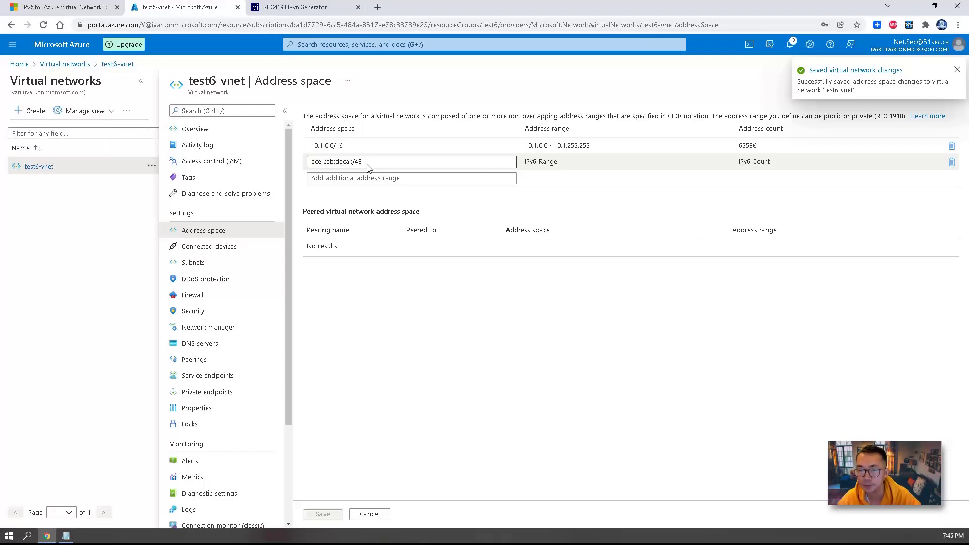
Switch to the Notepad list and correct the misspelled word in step 2 to "subnet".
key(alt+Tab)
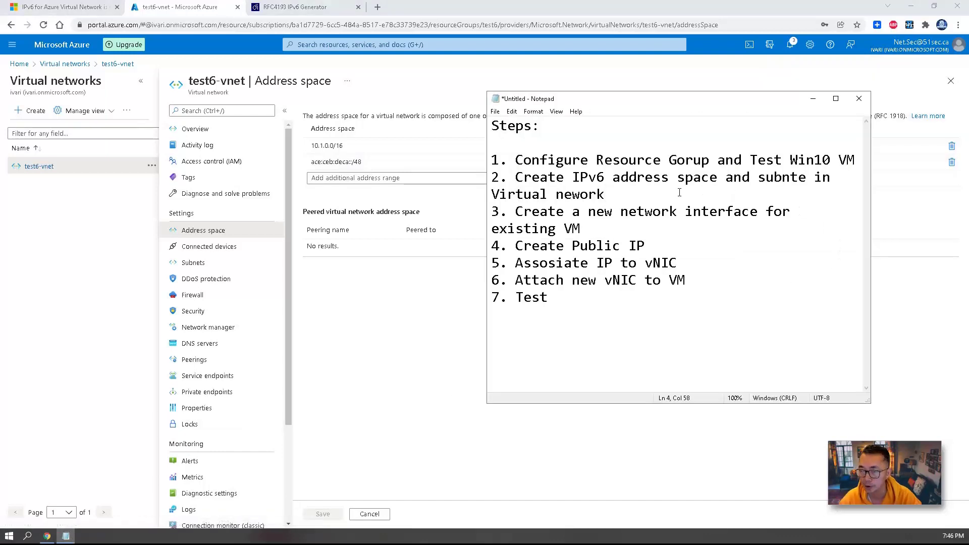
drag(605, 194, 492, 177)
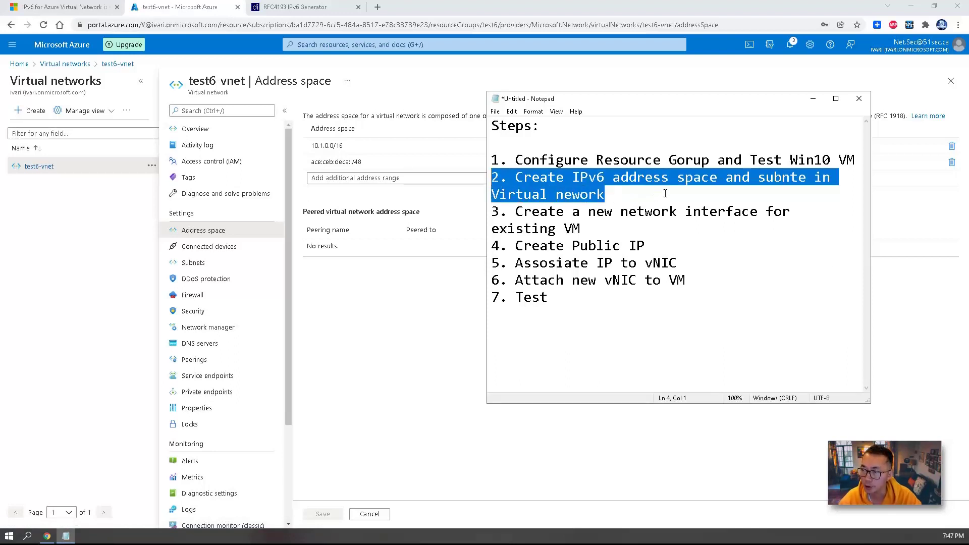
drag(792, 178, 807, 178)
text(et)
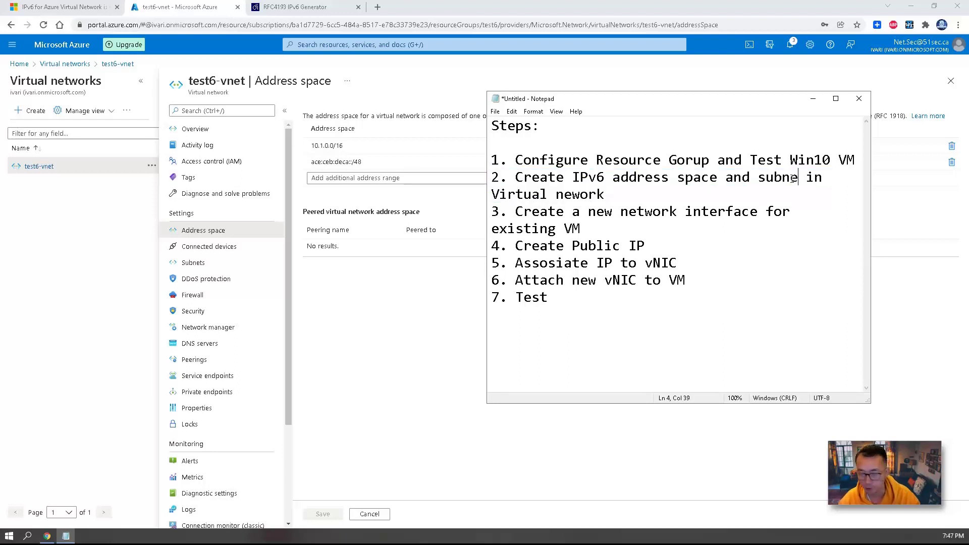
Return to the Azure portal and start a new subnet named default-ipv6 in test6-vnet.
click(474, 242)
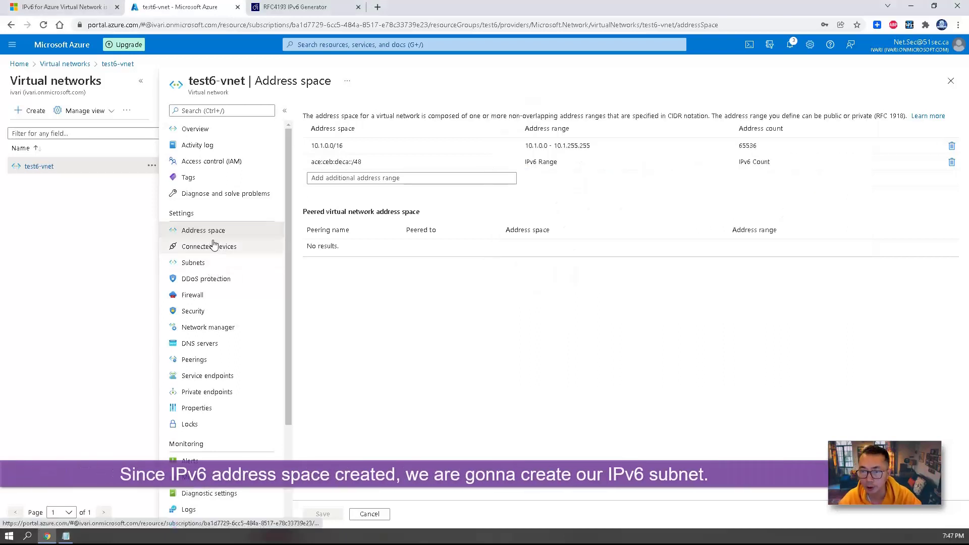
click(210, 263)
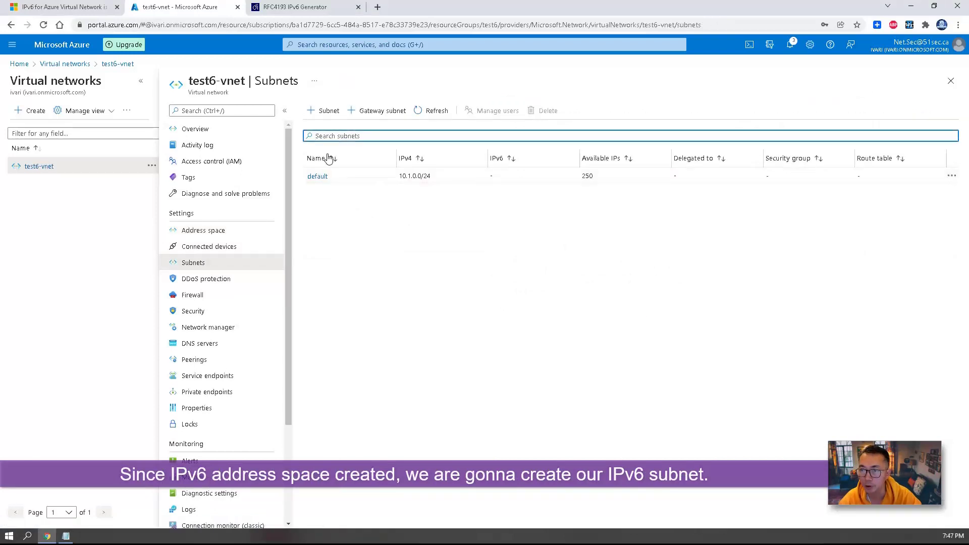
click(326, 111)
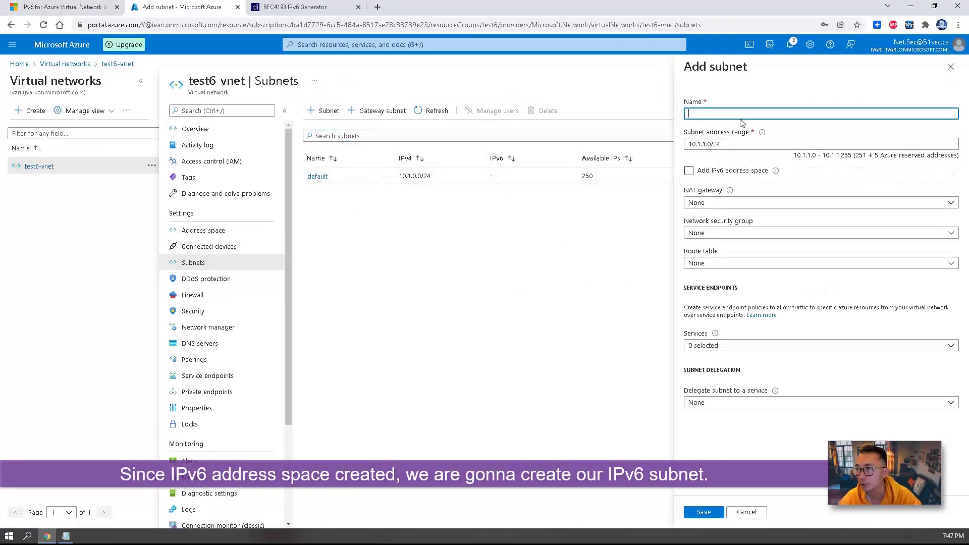
text(default)
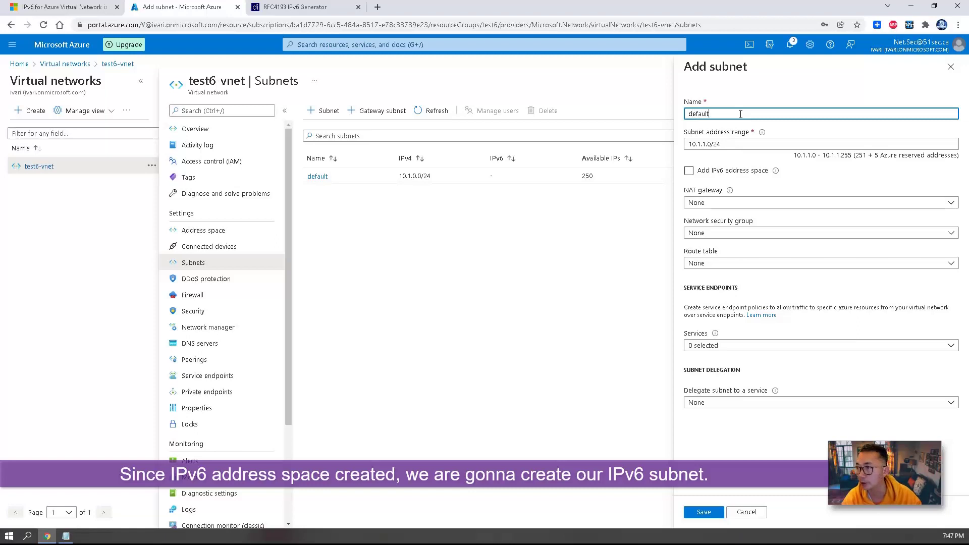
text(-ipv6)
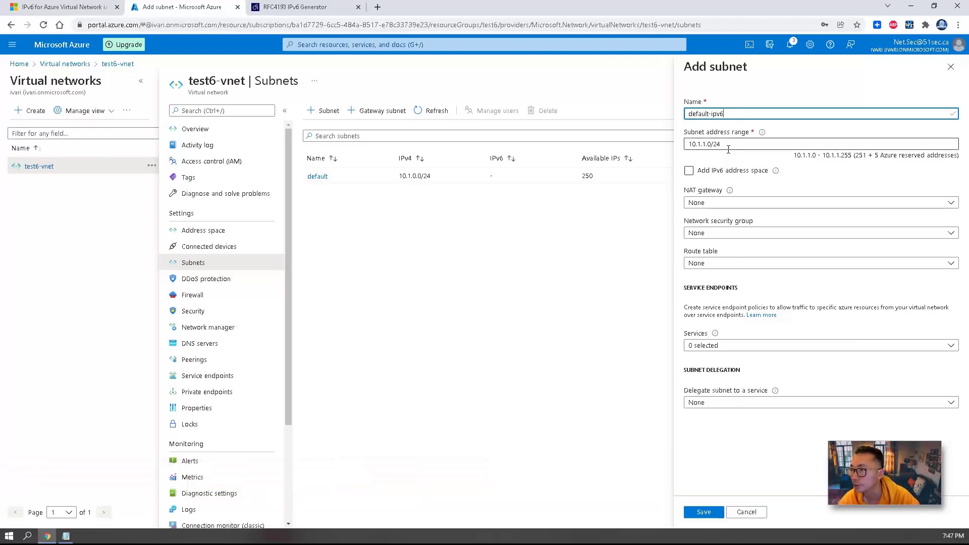
Add the IPv6 address space ace:ceb:deca:deed::/64 to the new subnet and save it.
click(739, 172)
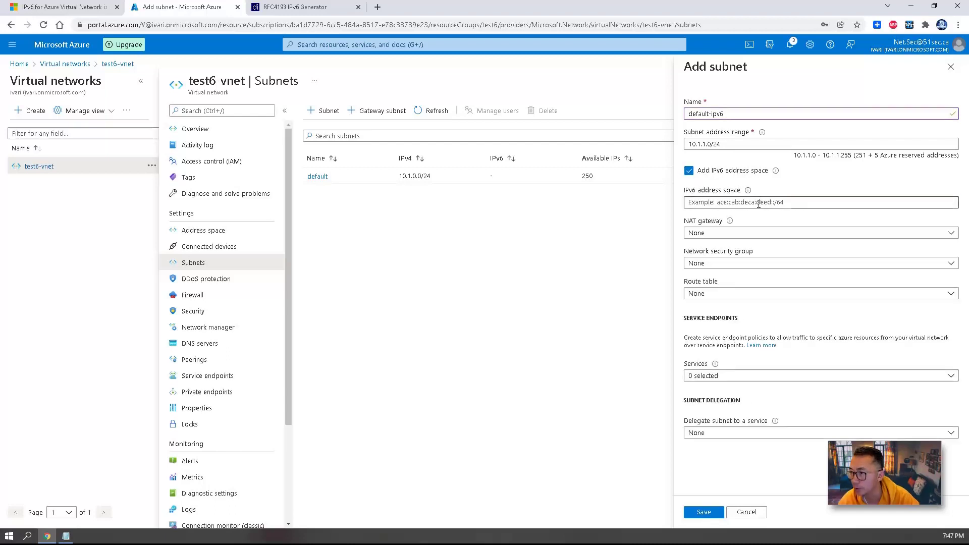
click(788, 203)
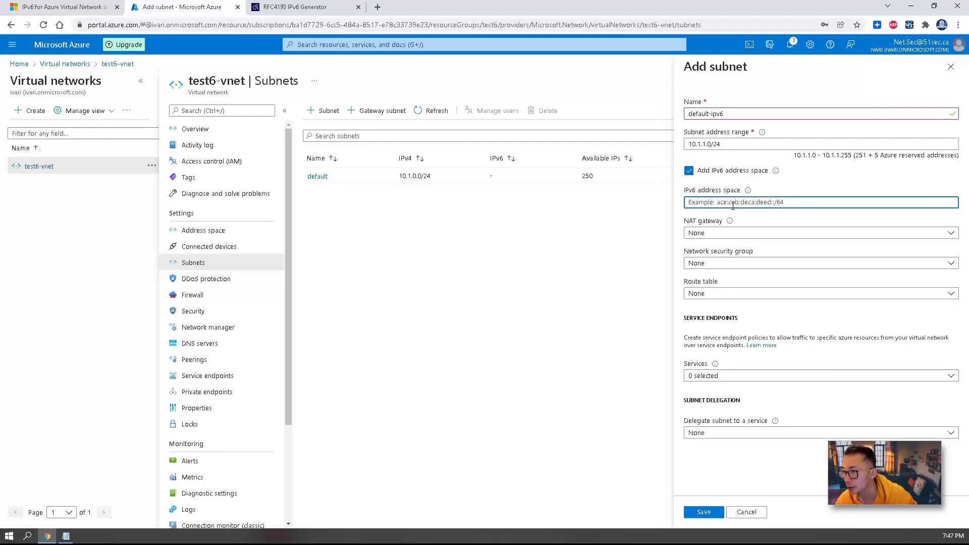
text(ace:ceb:deca:deed::/48)
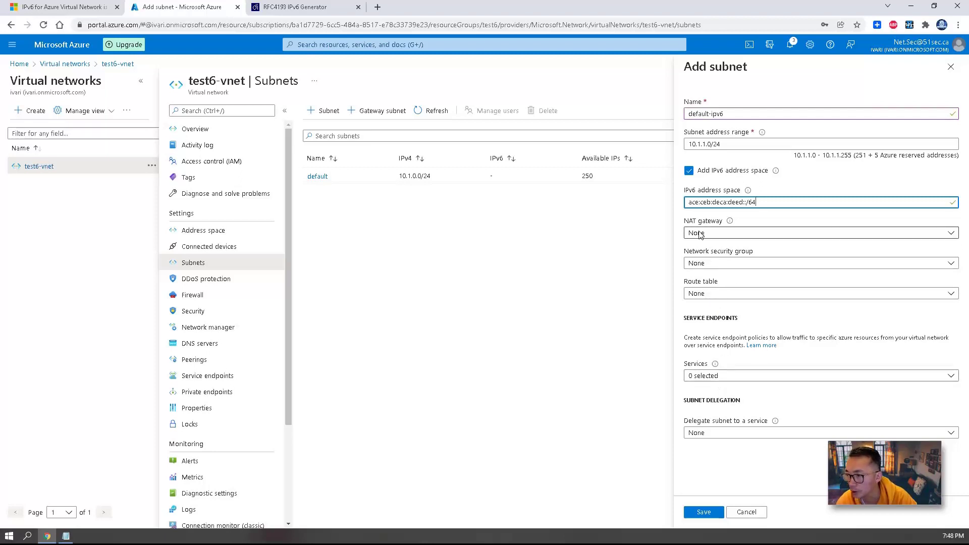
click(705, 513)
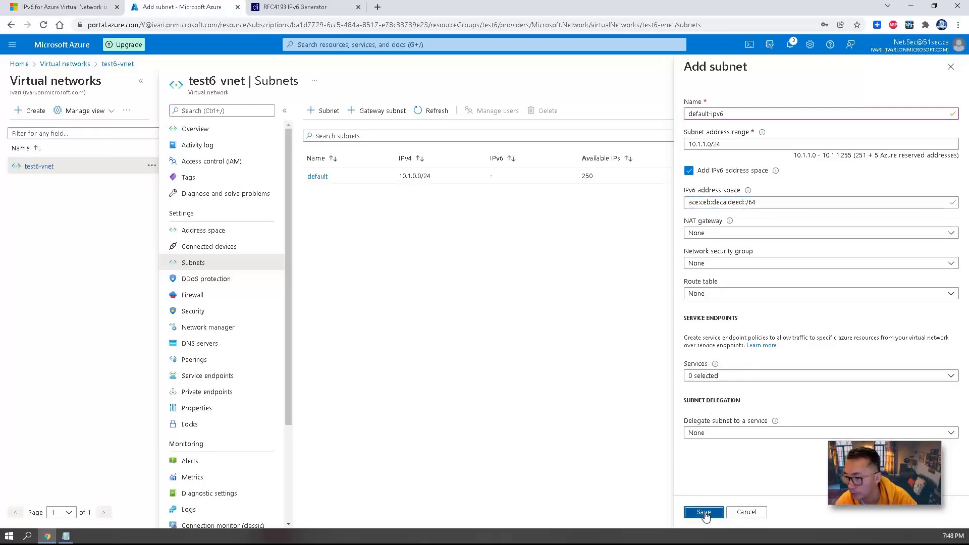
Check step 3 in the Notepad list, and view the networking settings of the win10-1 virtual machine in the Azure portal.
click(66, 537)
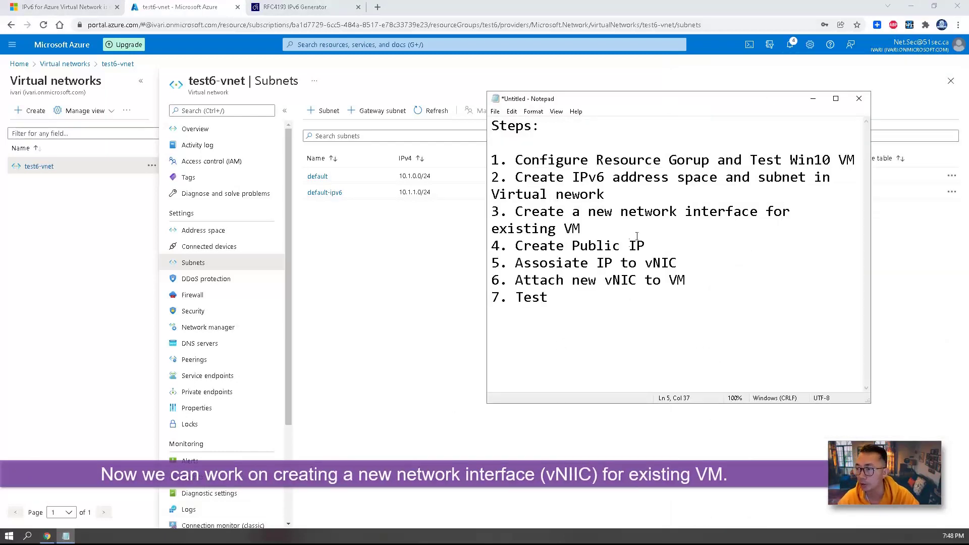
drag(620, 212, 757, 218)
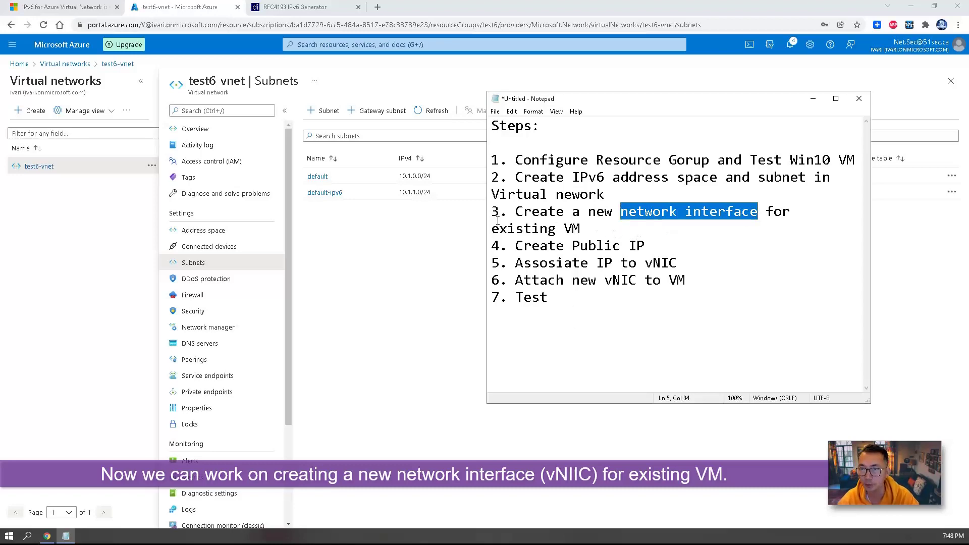
click(21, 63)
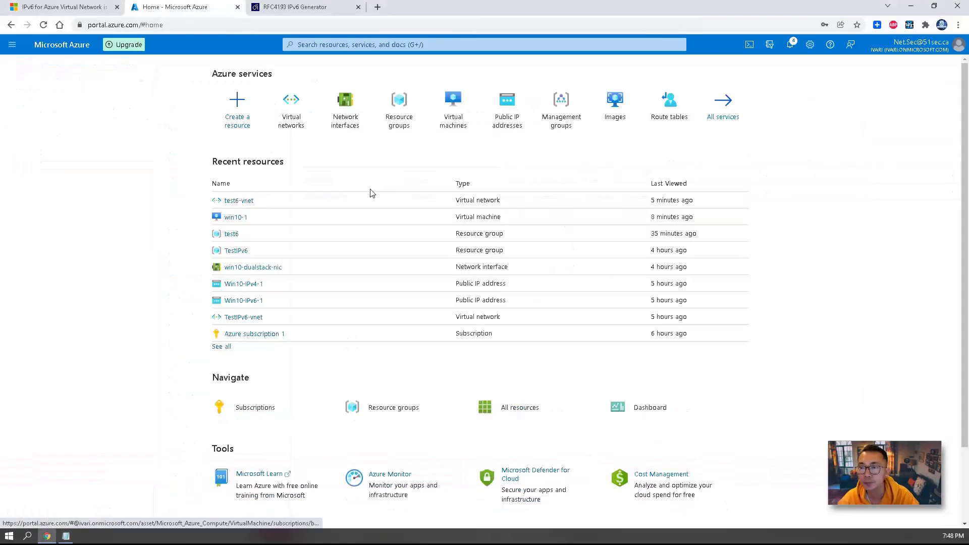
click(453, 109)
click(66, 190)
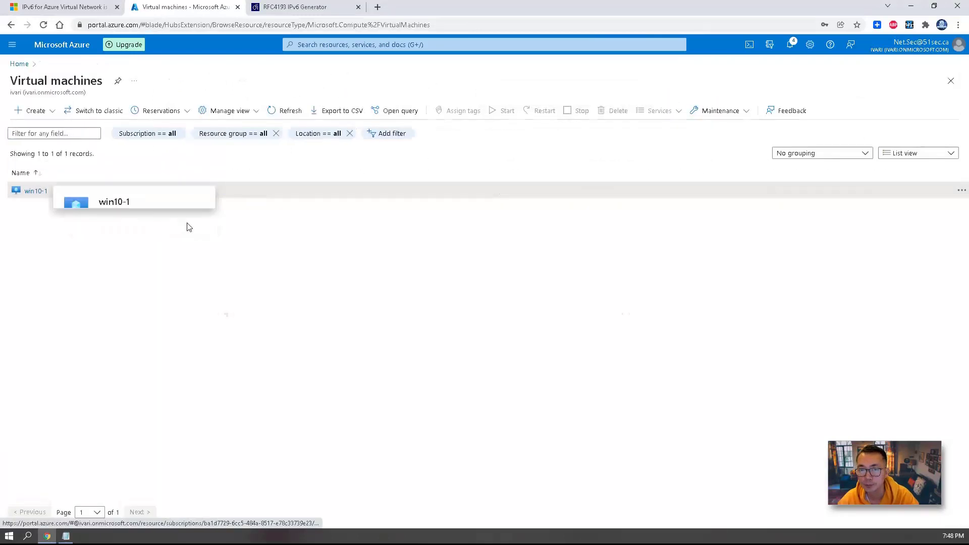
click(214, 231)
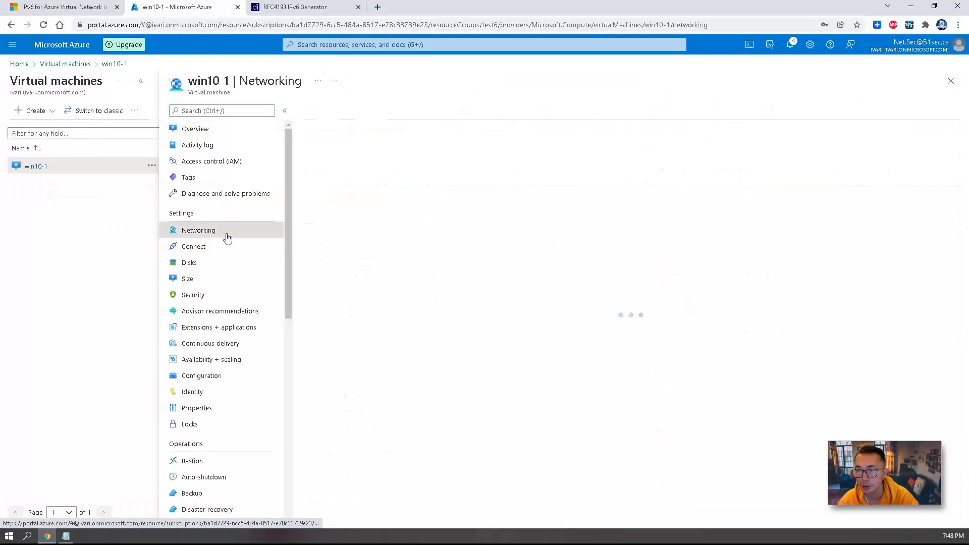
mouse_move(360, 148)
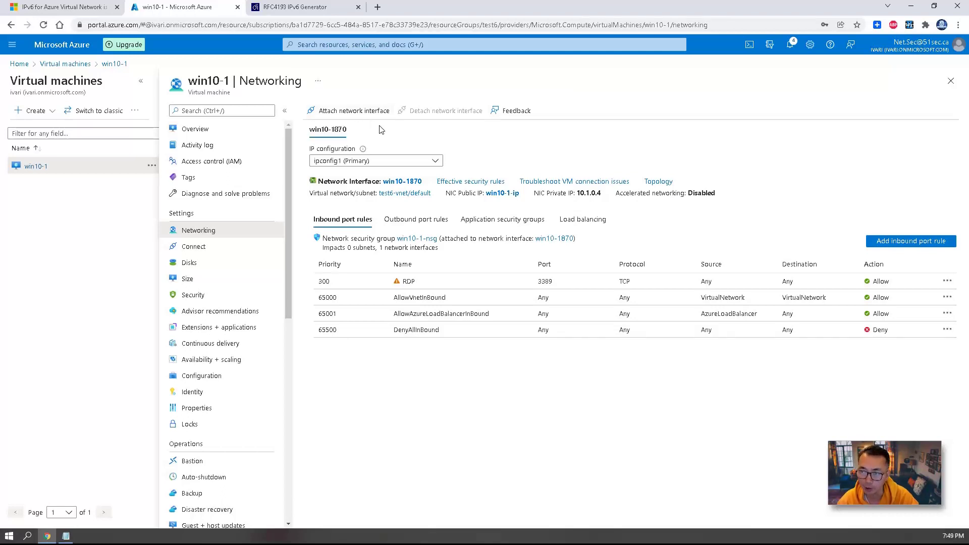
Search the portal for the network interfaces service and start a new interface named win10-dualstack-vnic-1 in resource group test6.
click(339, 45)
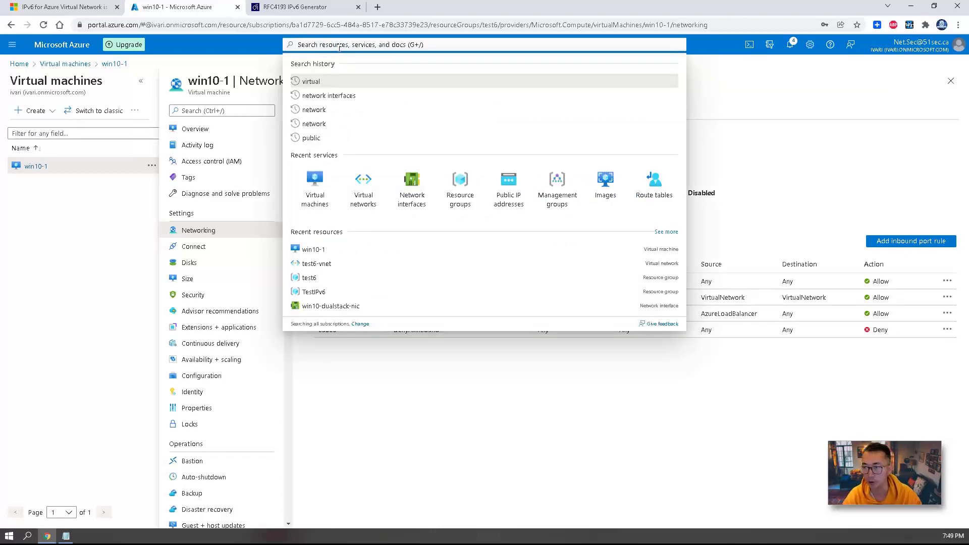
text(network)
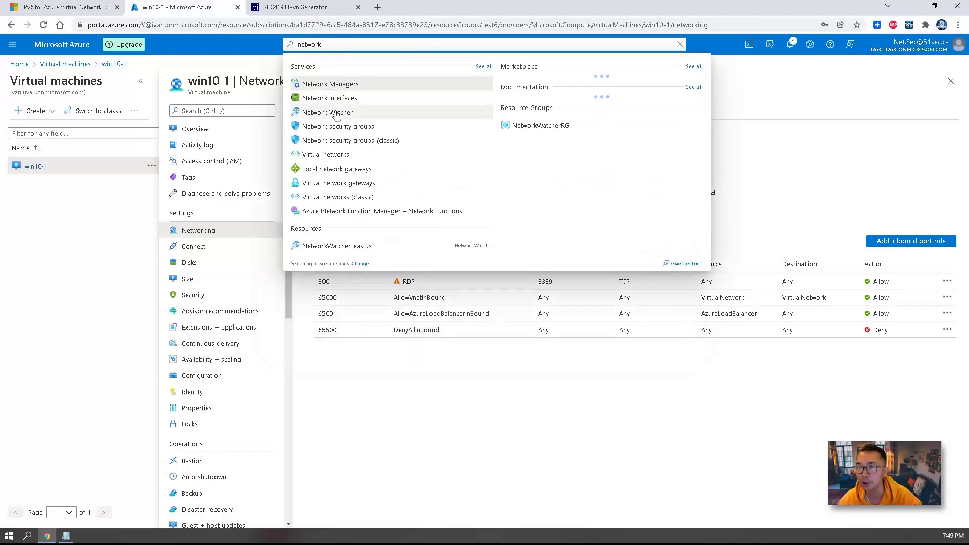
click(333, 99)
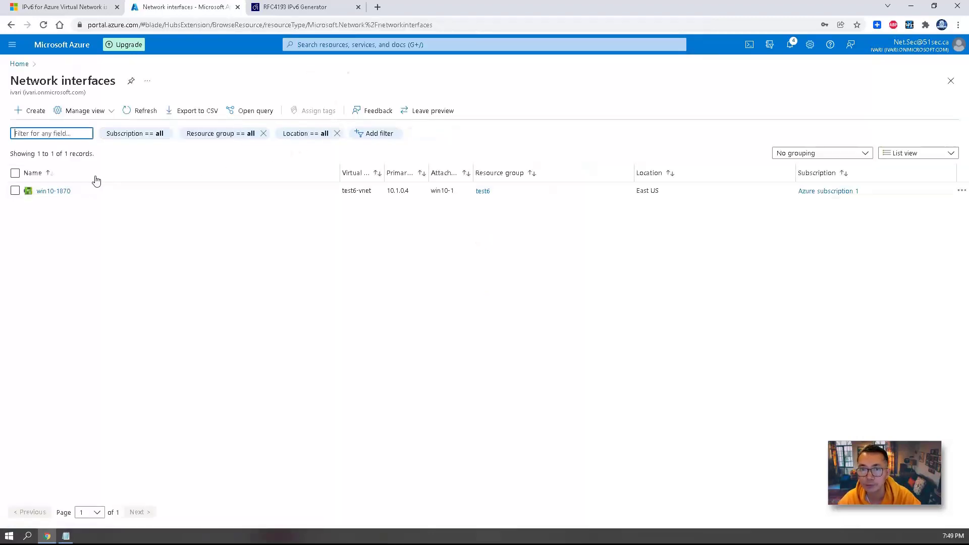
click(37, 111)
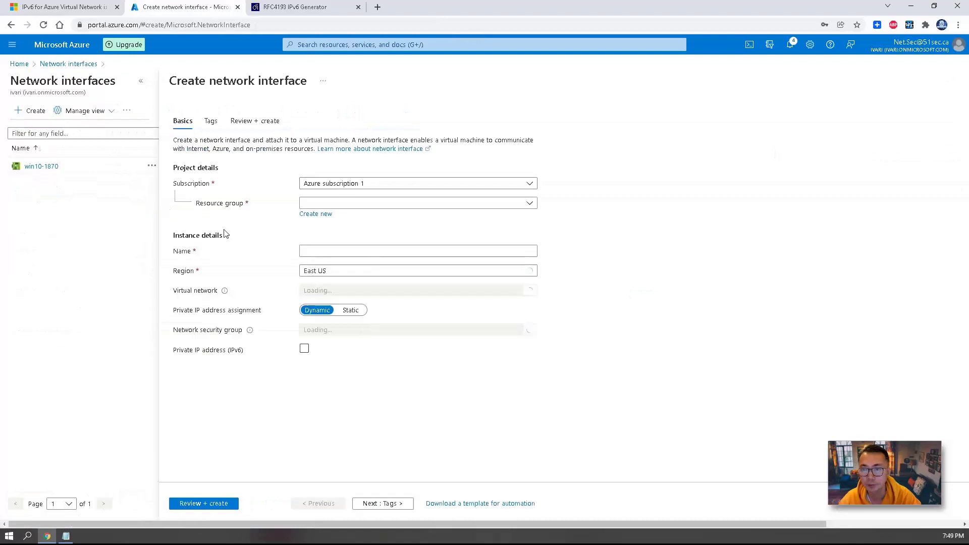
click(368, 203)
click(362, 271)
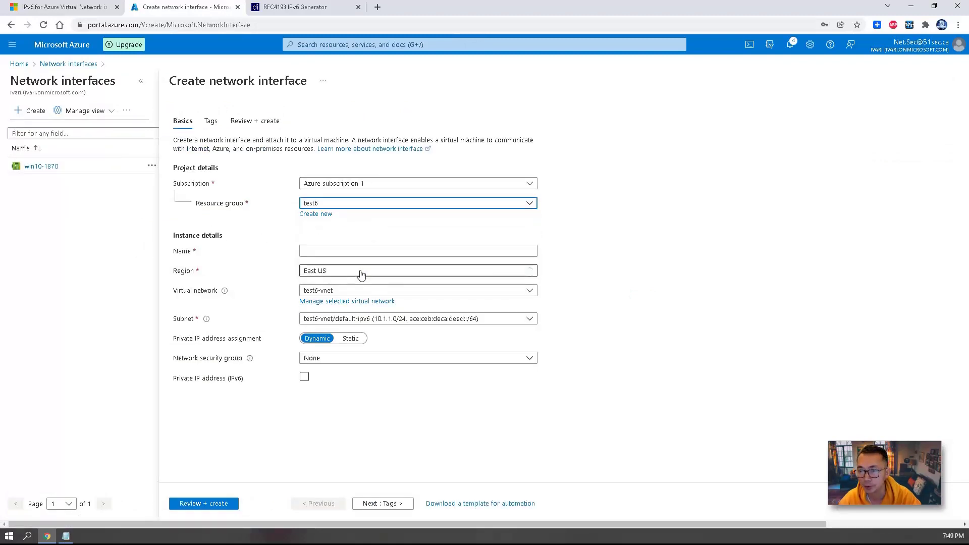
click(347, 252)
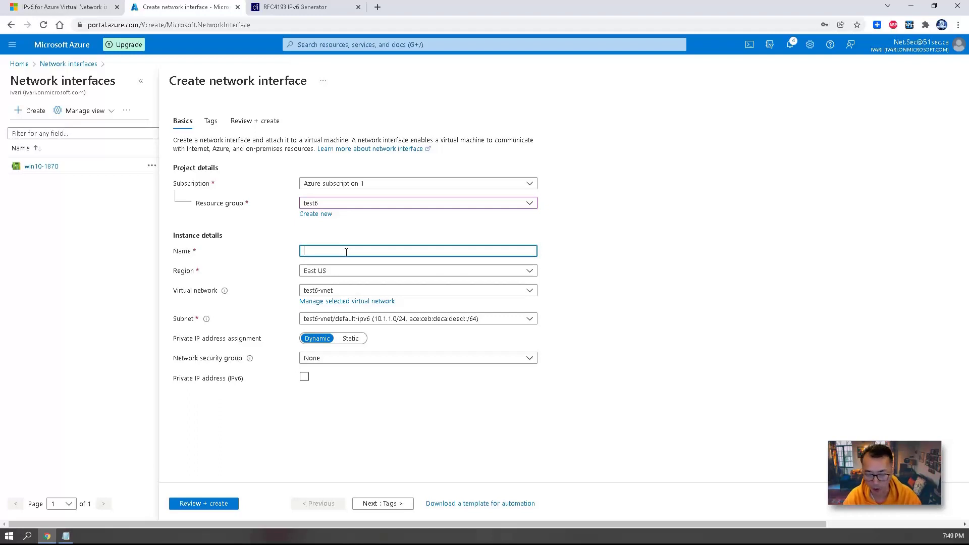
text(win10-dualstack-vnic-1)
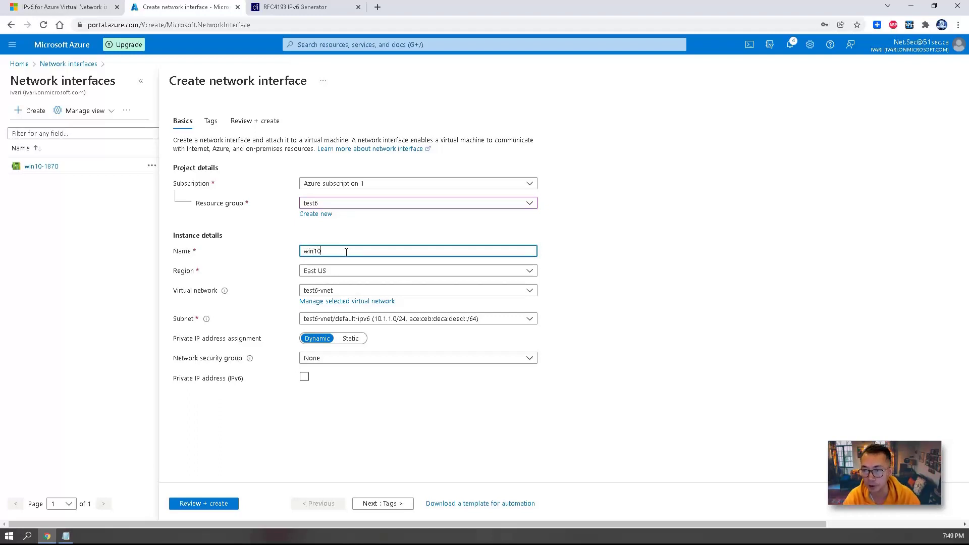
click(361, 313)
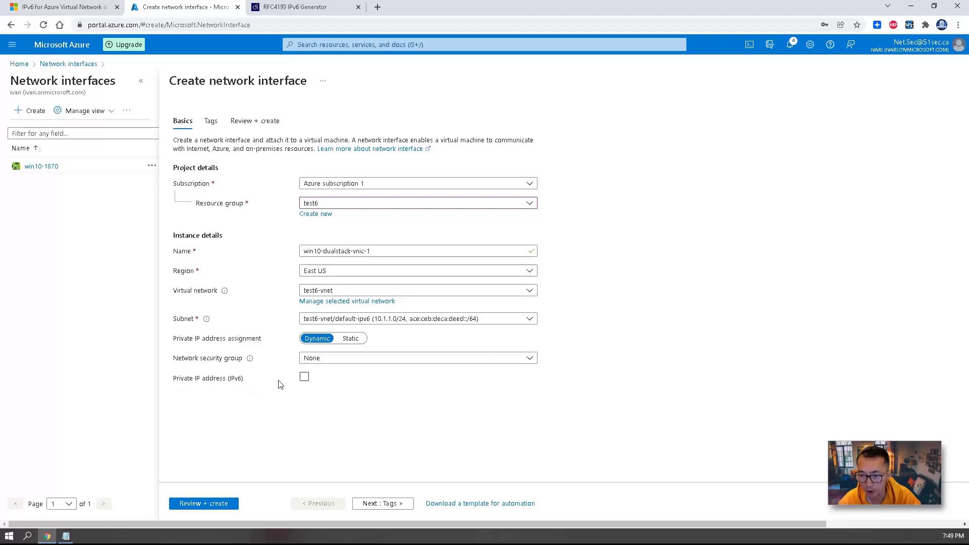
Enable a private IPv6 address named win10-ipv6 on the new network interface, then review and create the interface.
click(305, 378)
click(321, 397)
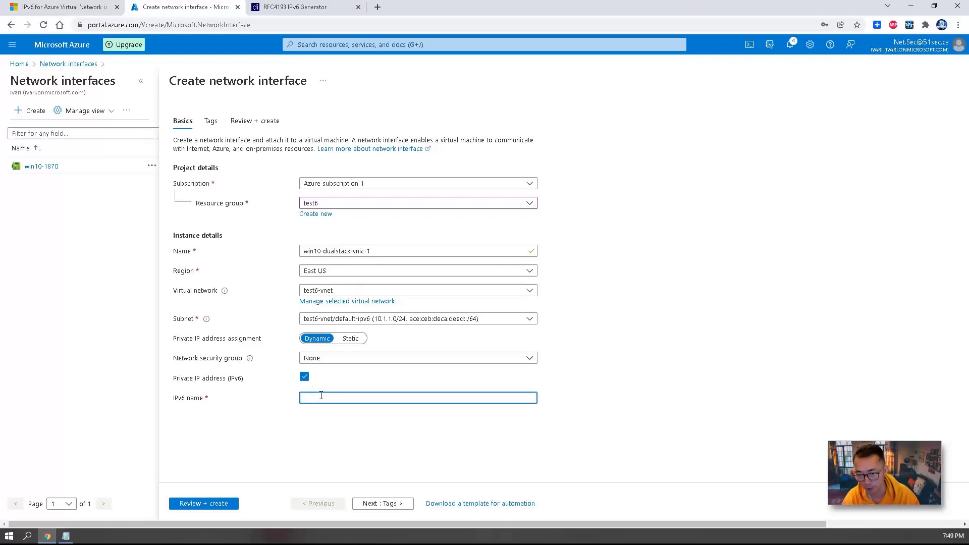
text(ipv6config)
click(203, 503)
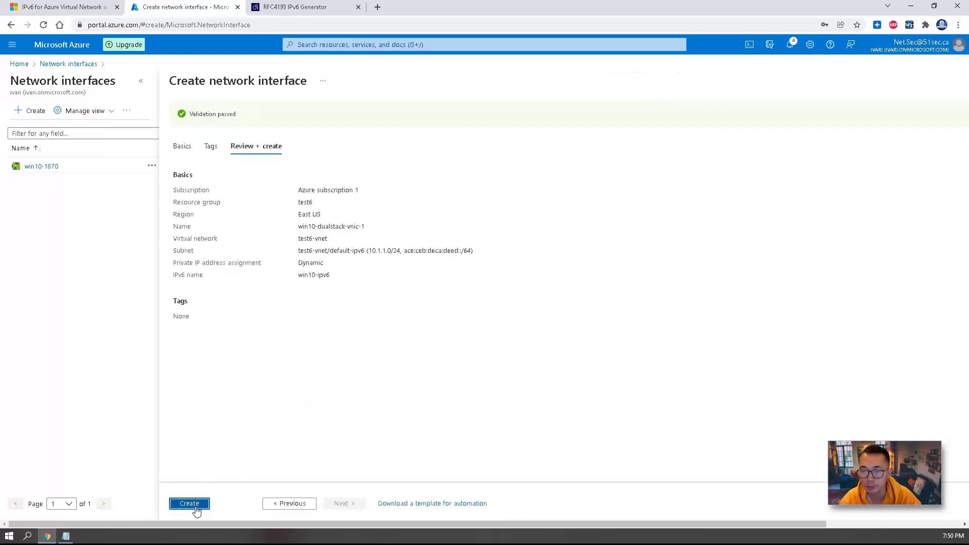
click(194, 503)
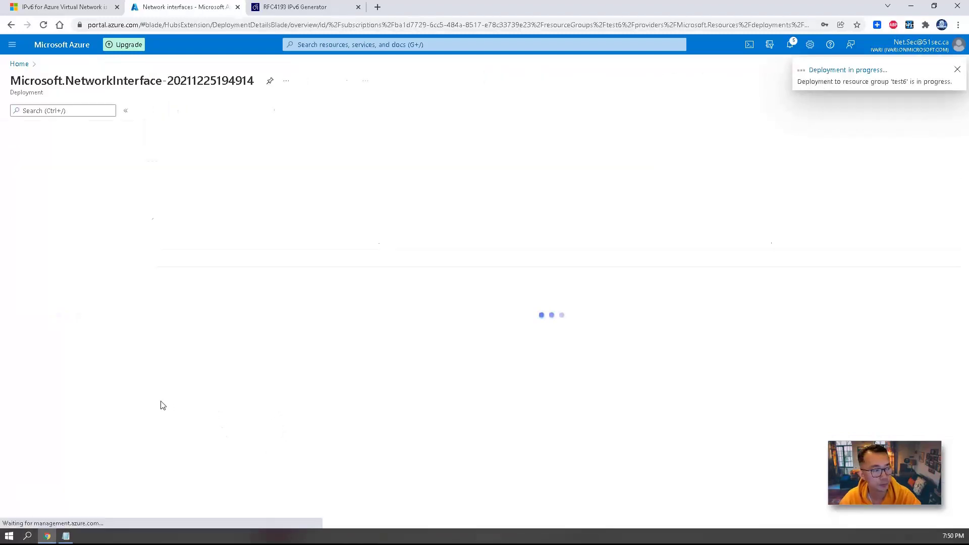
Switch to the Notepad list and review steps 1 to 3 and the Create Public IP step.
click(66, 535)
click(585, 232)
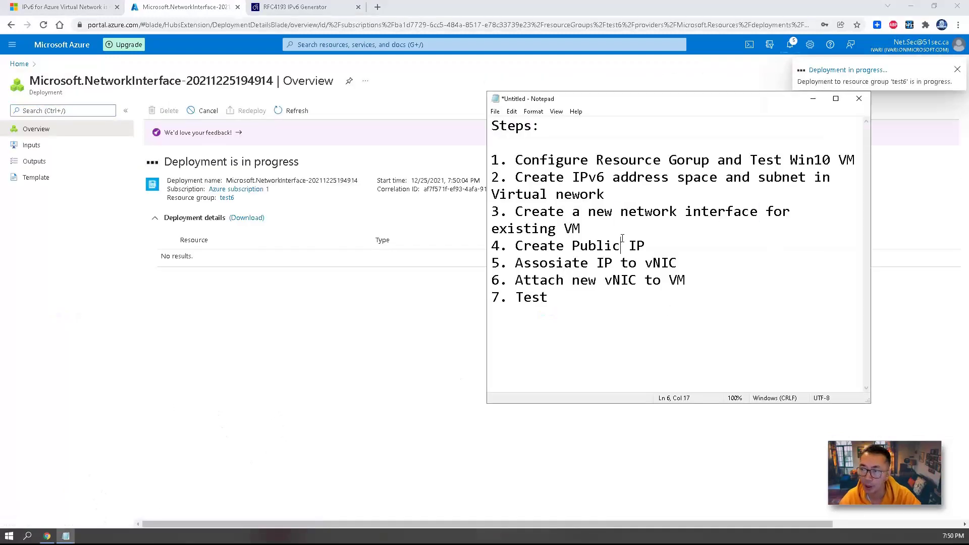
drag(584, 231, 487, 163)
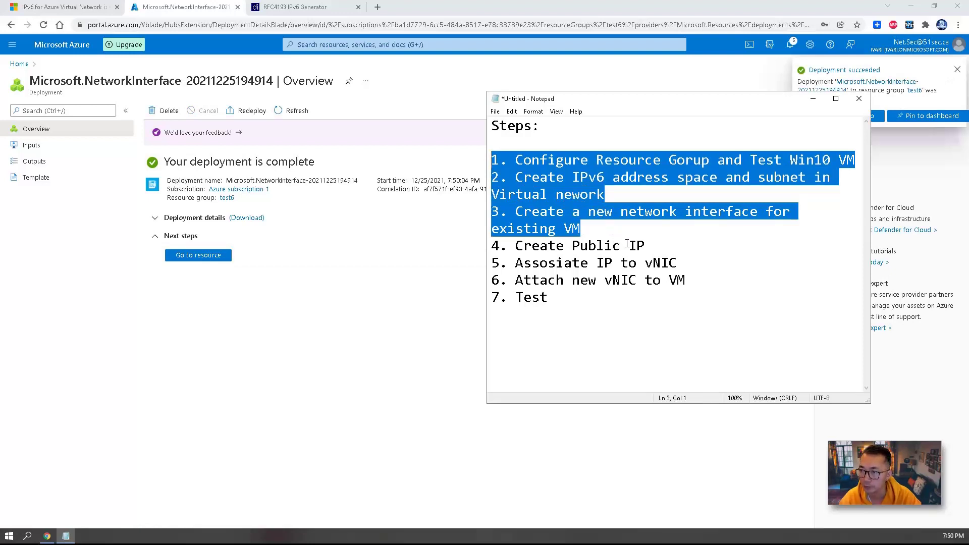
drag(653, 247, 515, 247)
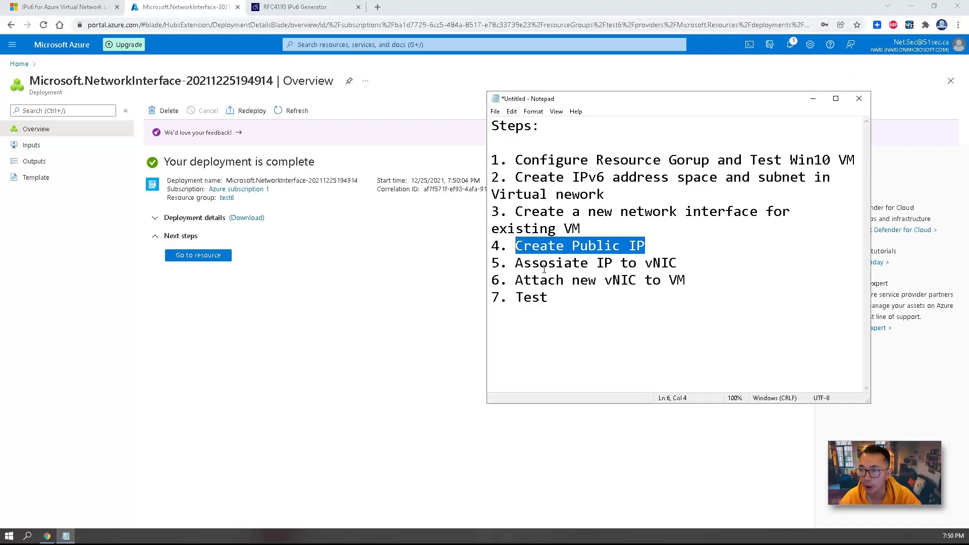
Return to the Azure portal, search for the public IP addresses service and start a new public IP address.
click(321, 44)
text(public)
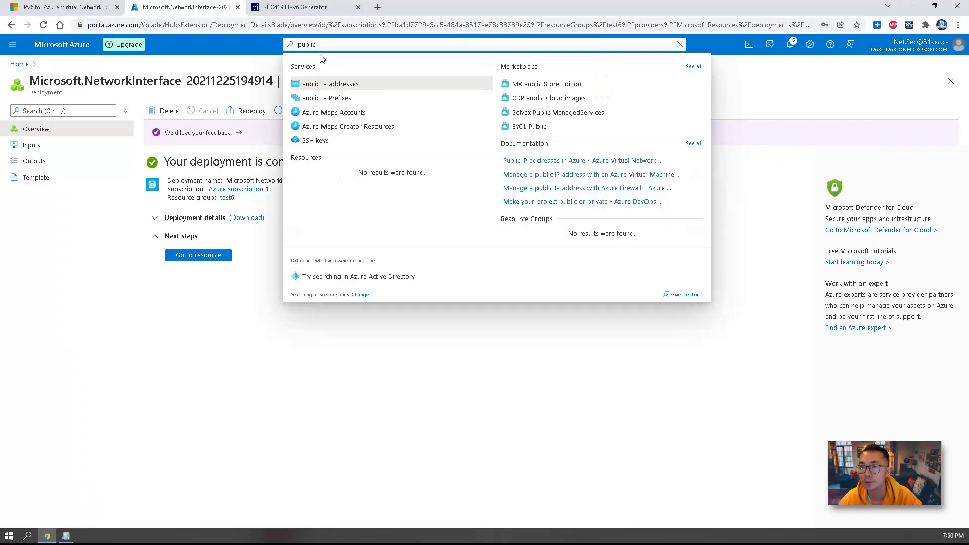
click(323, 84)
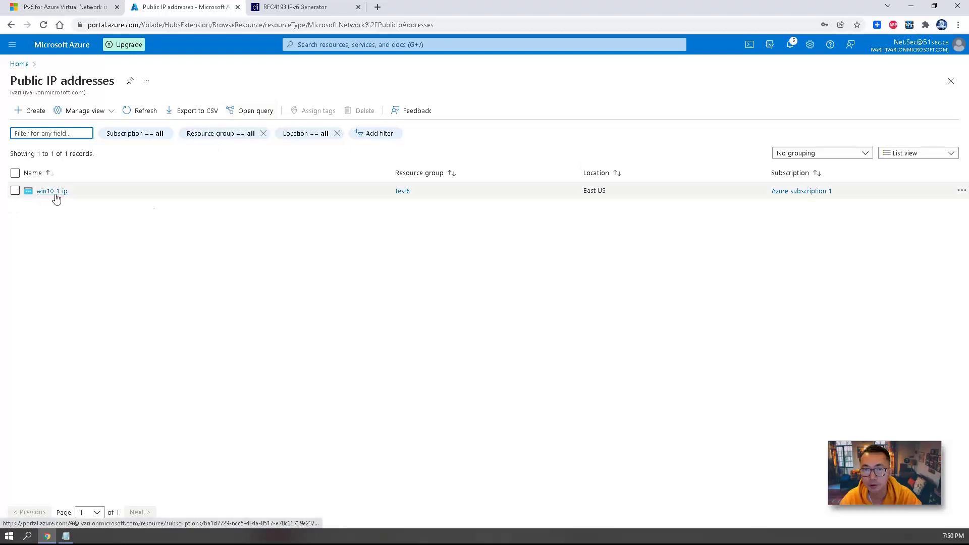
mouse_move(53, 196)
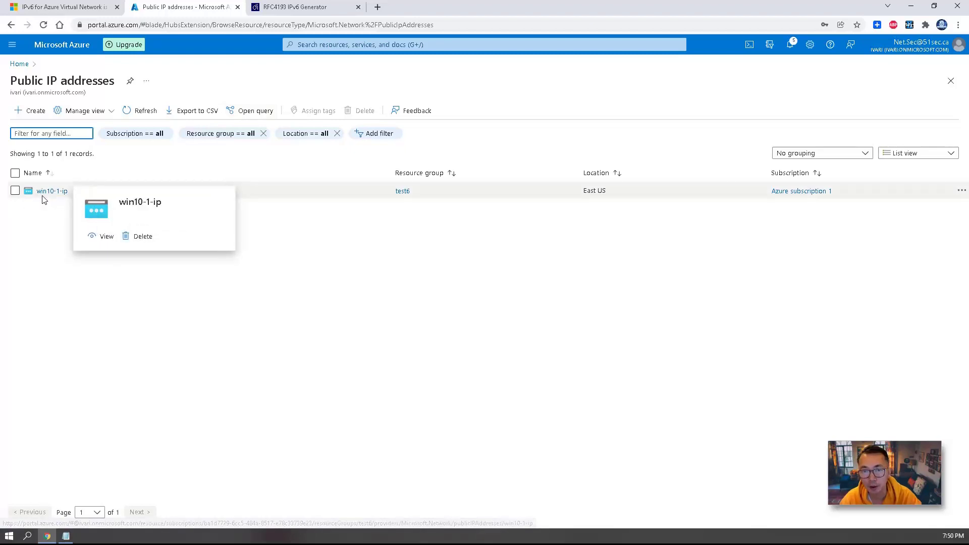
click(34, 111)
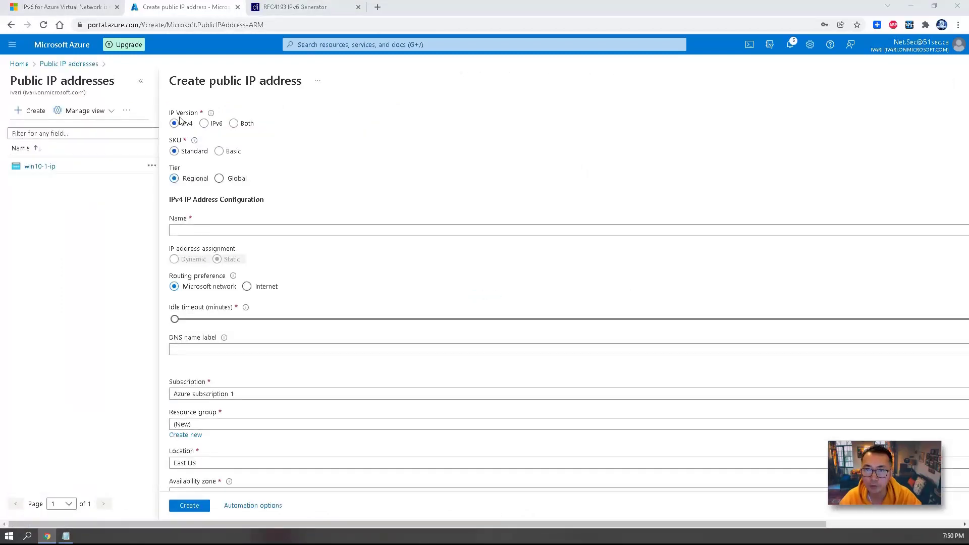
Set the new public IP address to both IPv4 and IPv6, and name the IPv4 address win10-ipv4-1.
click(234, 124)
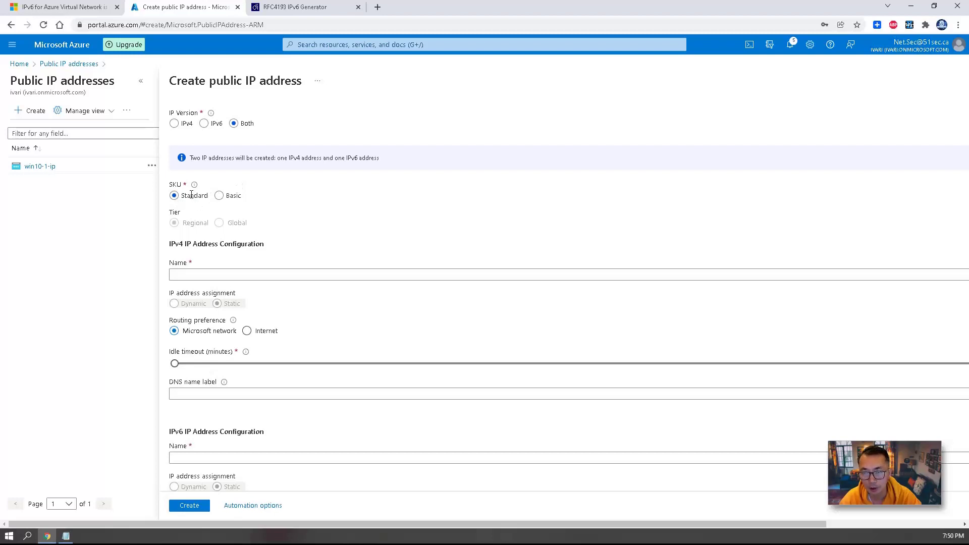
scroll(227, 217, down, 1)
click(224, 225)
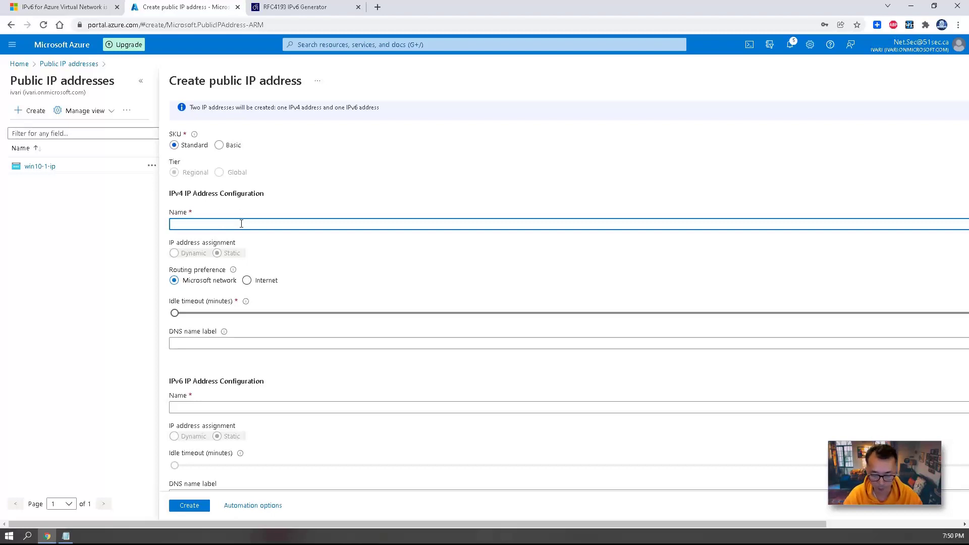
text(win10-ipv4-1)
scroll(242, 293, down, 1)
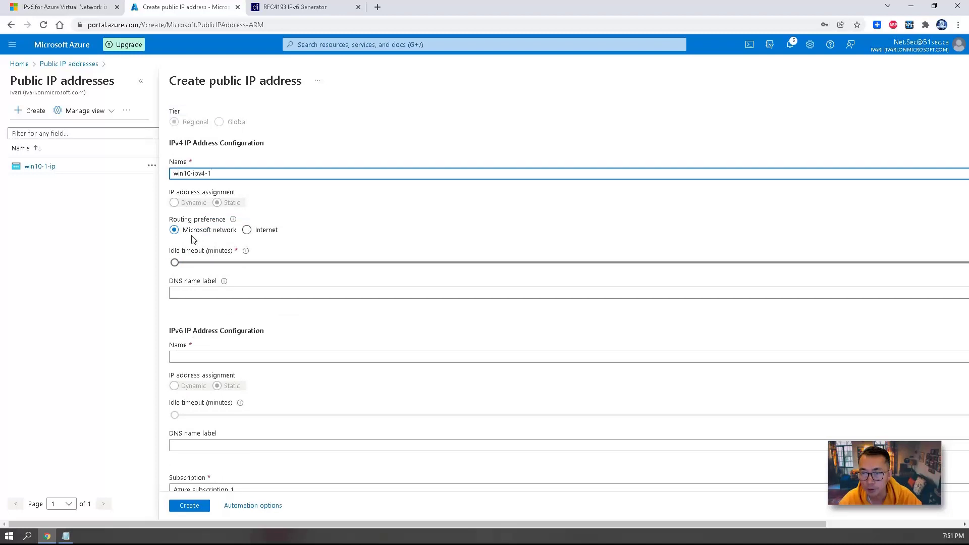
Name the IPv6 address win10-ipv6-1 in the IPv6 configuration of the new public IP.
scroll(227, 245, down, 2)
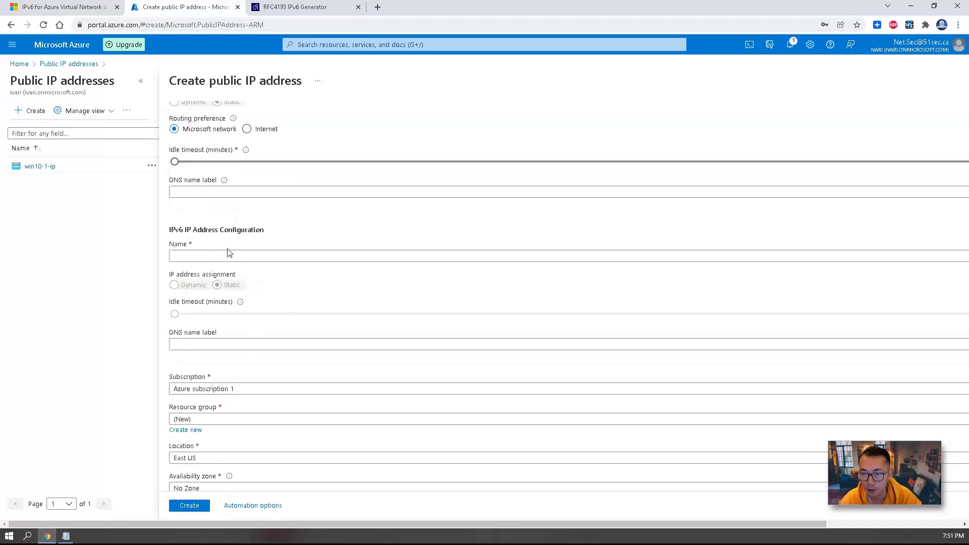
click(213, 259)
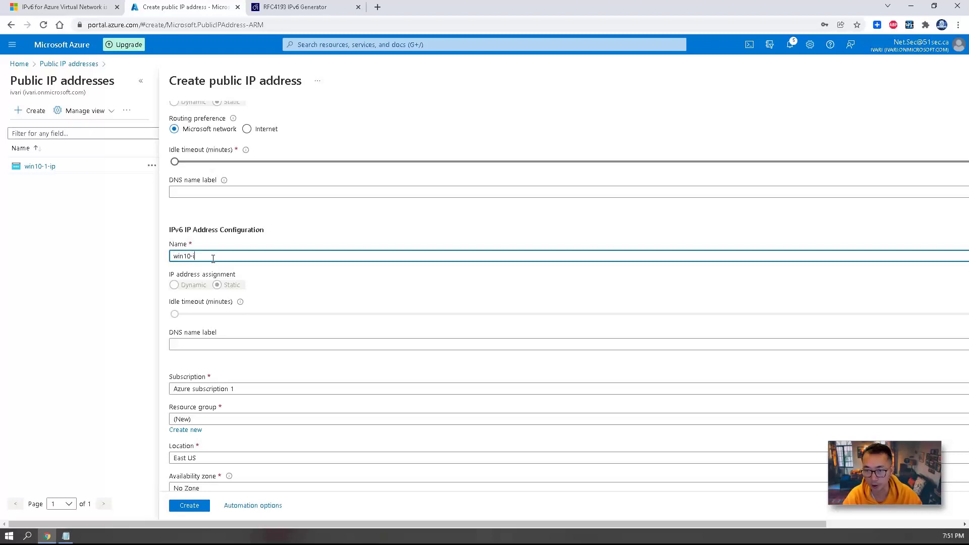
text(v6-1)
Choose resource group test6, create both public IP addresses and refresh the public IP address list.
scroll(222, 402, down, 1)
click(225, 402)
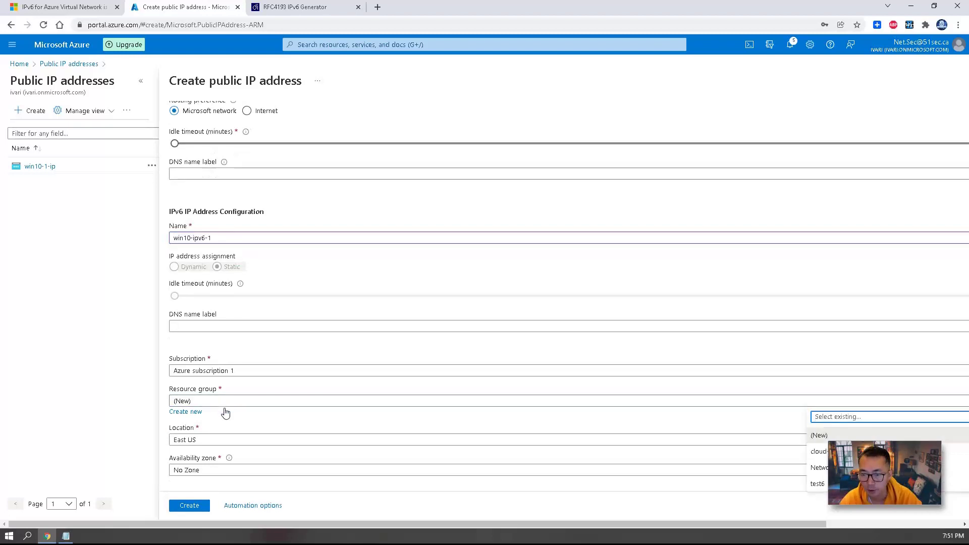
click(225, 404)
click(229, 404)
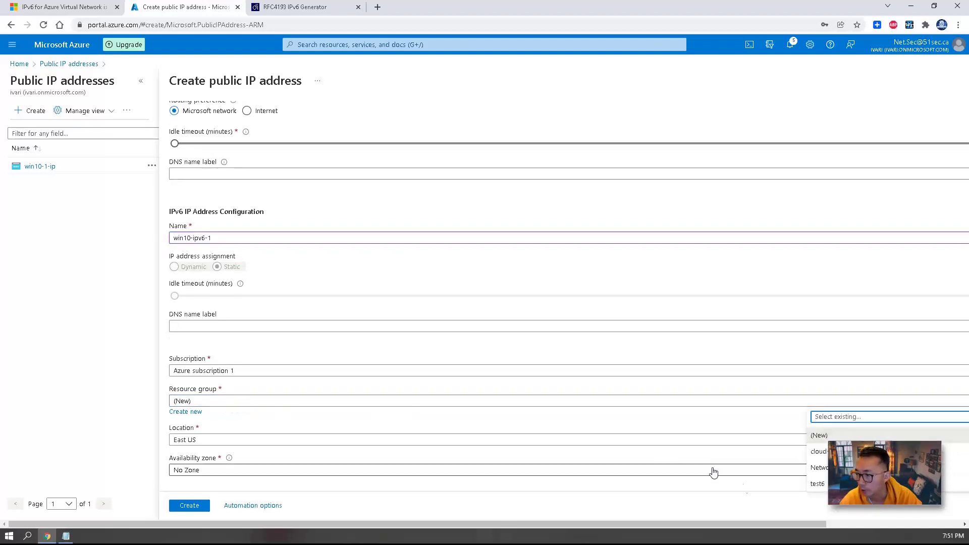
click(817, 485)
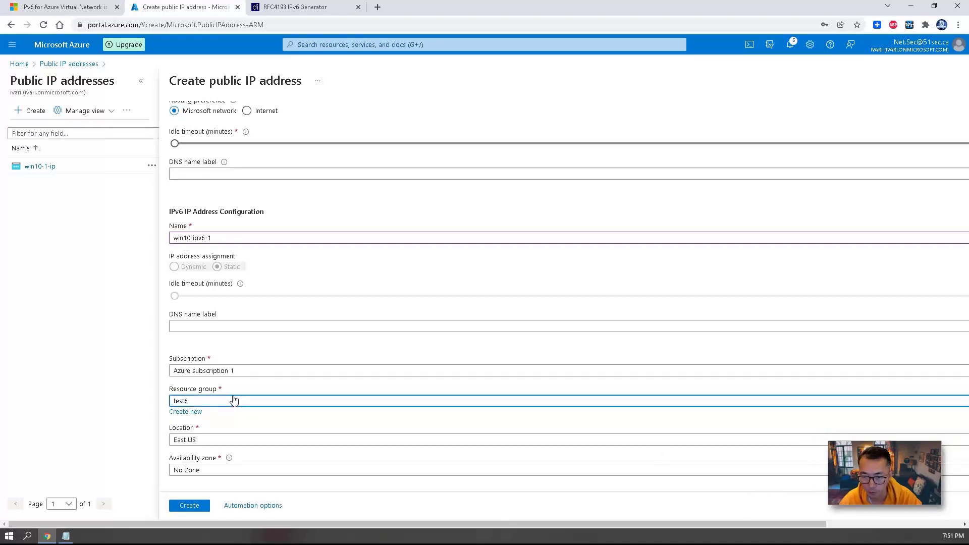
scroll(288, 340, up, 1)
scroll(288, 340, down, 1)
click(191, 508)
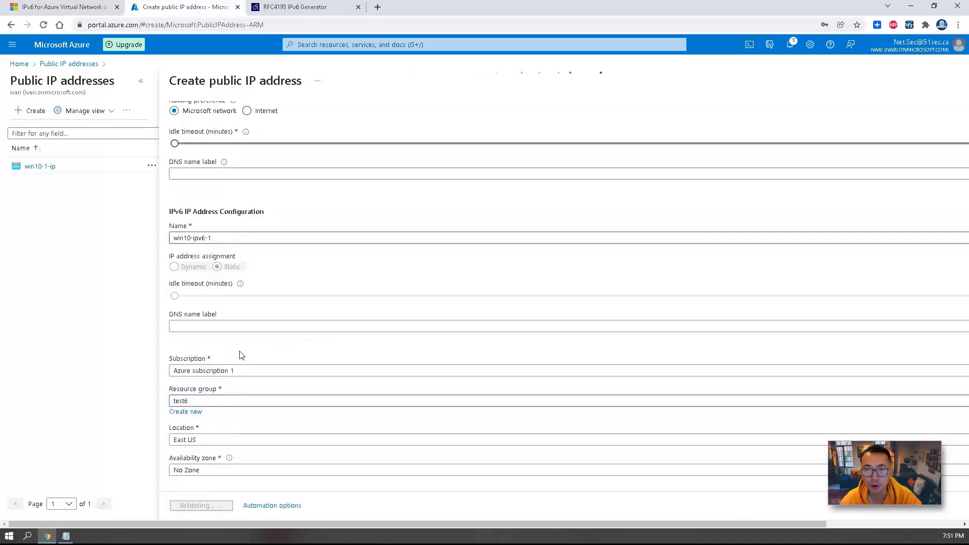
click(144, 111)
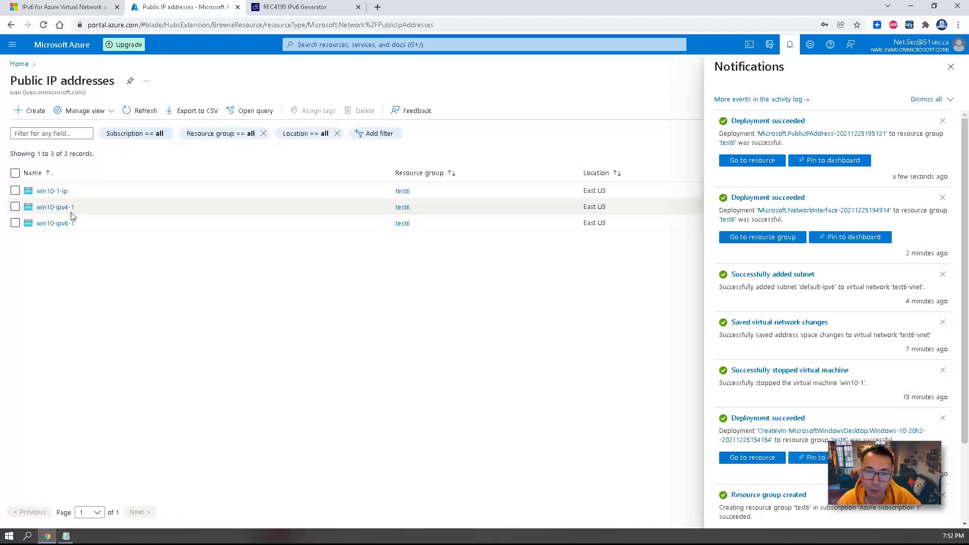
Switch to the Notepad list and highlight the step about associating the IP to the vNIC.
mouse_move(69, 212)
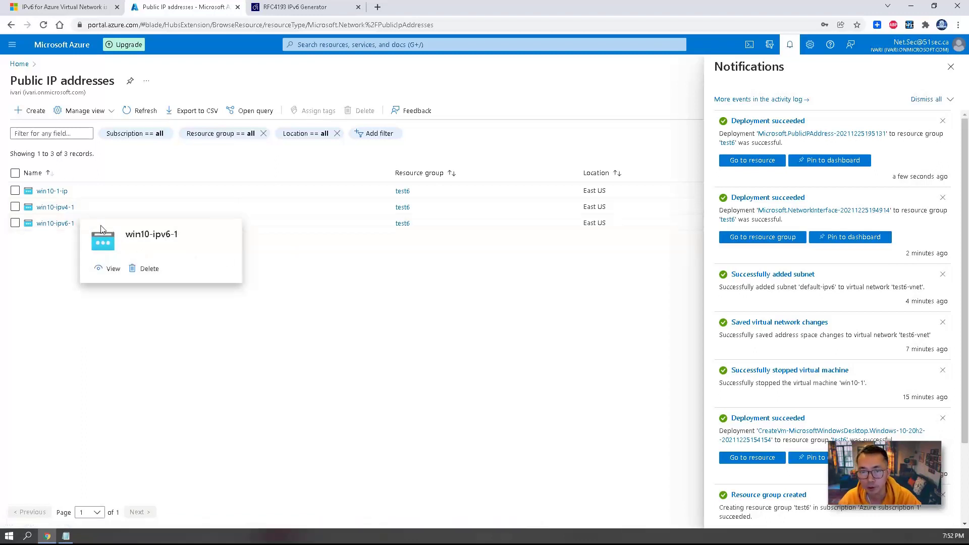
click(66, 536)
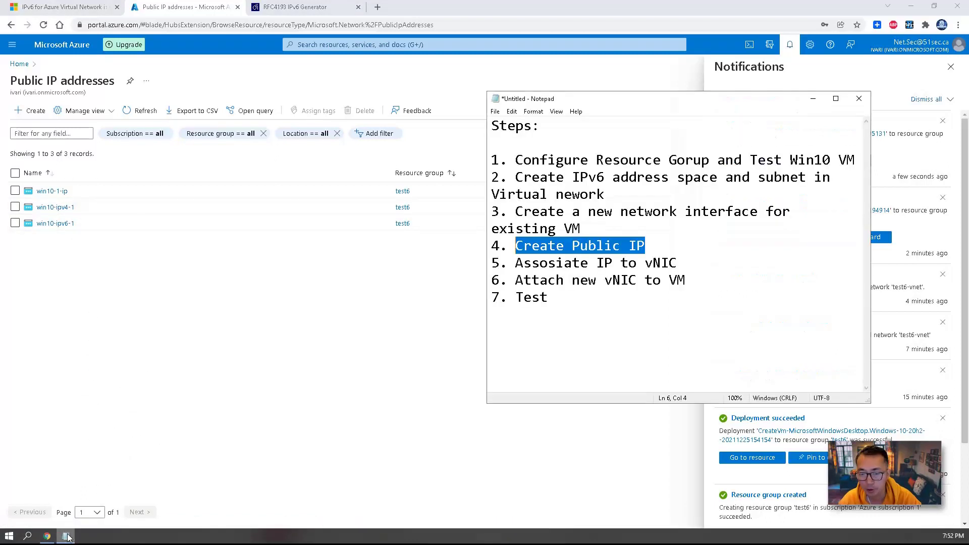
drag(666, 264, 516, 263)
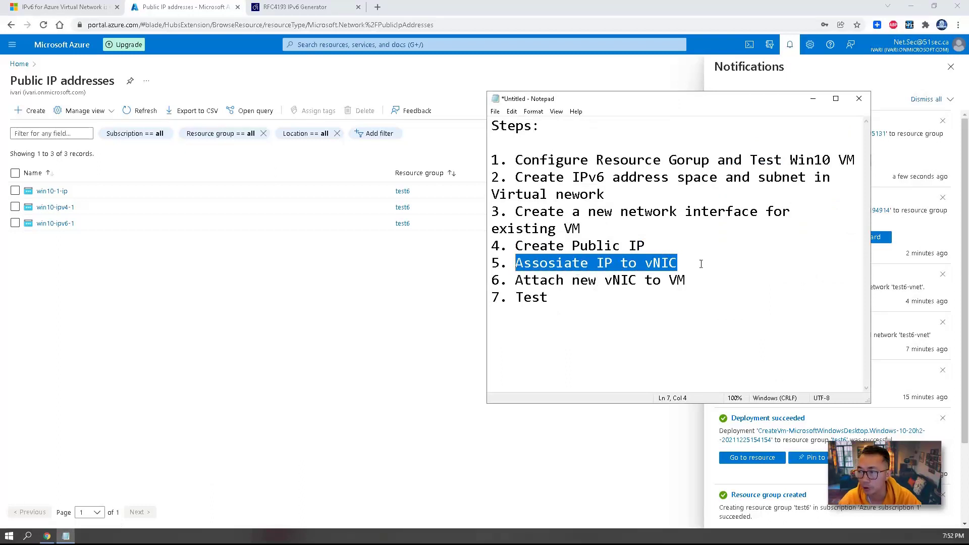
Return to the Azure portal, find the network interfaces service and open the IP configurations of win10-dualstack-vnic-1.
click(315, 46)
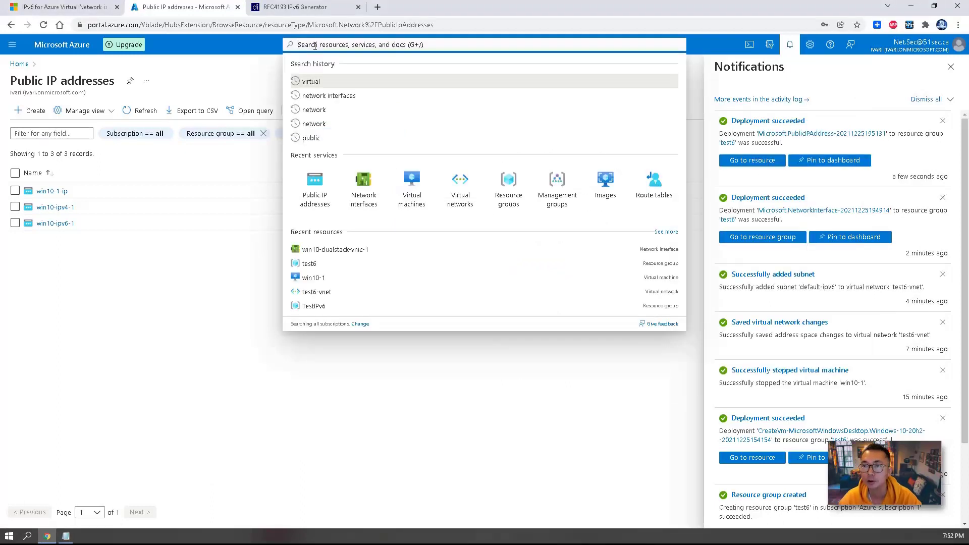
click(338, 96)
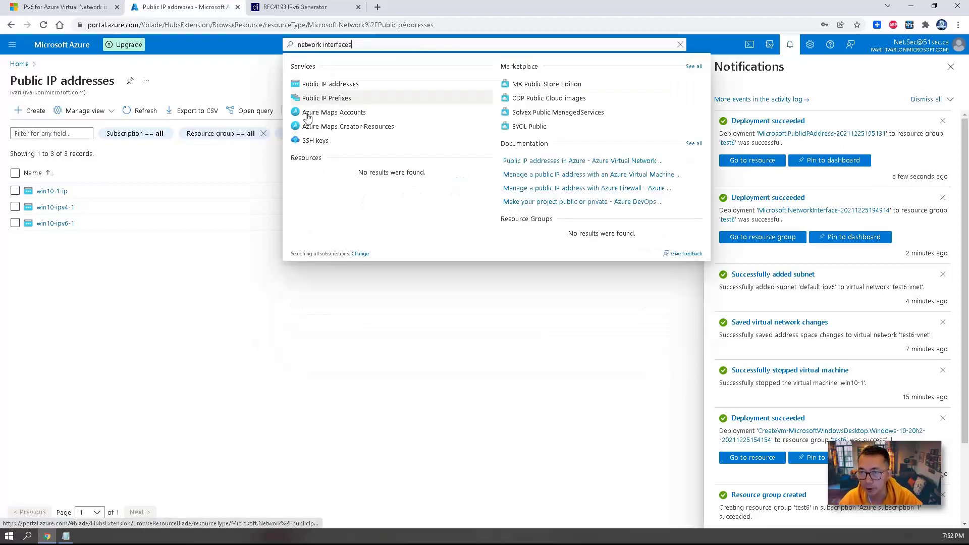
click(333, 85)
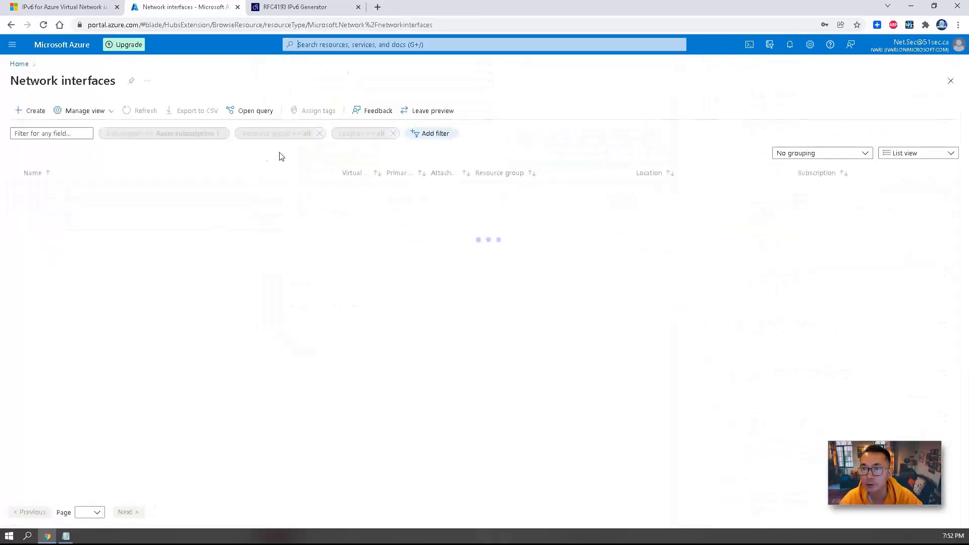
click(88, 210)
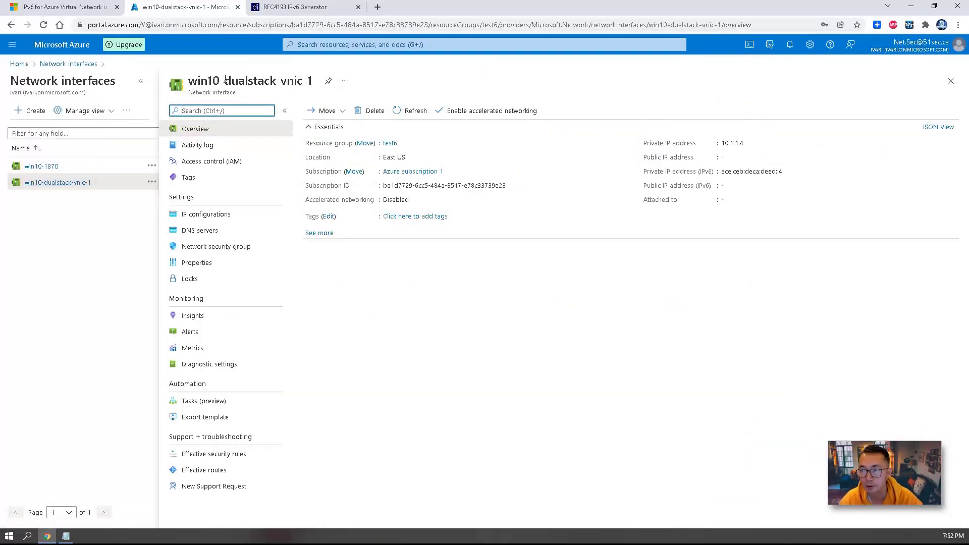
click(221, 217)
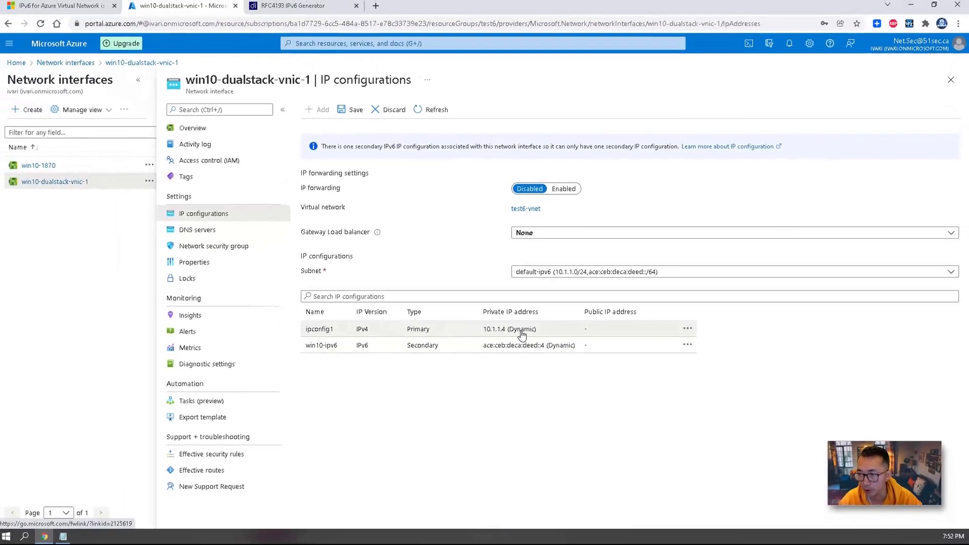
Associate the public IP address win10-ipv4-1 with the ipconfig1 configuration and save it.
click(521, 335)
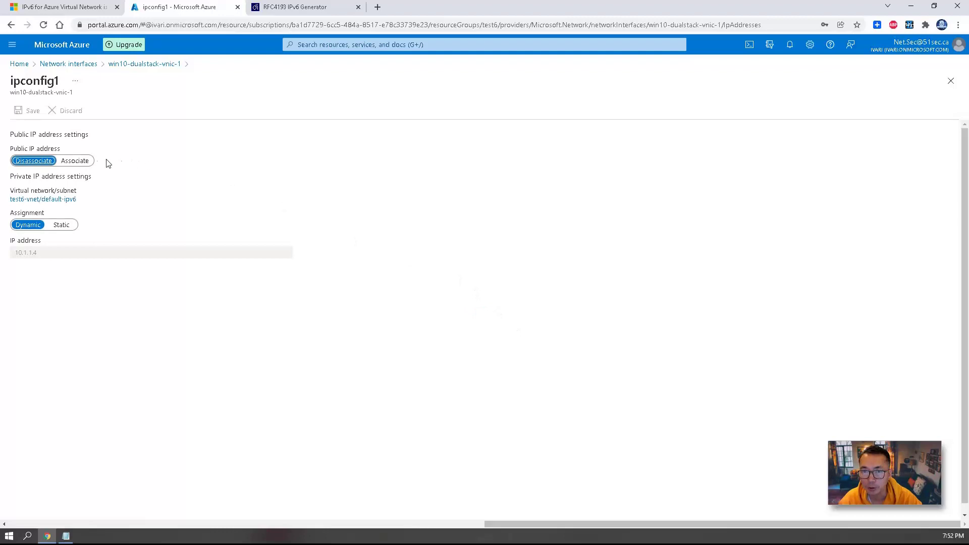
click(76, 161)
click(214, 190)
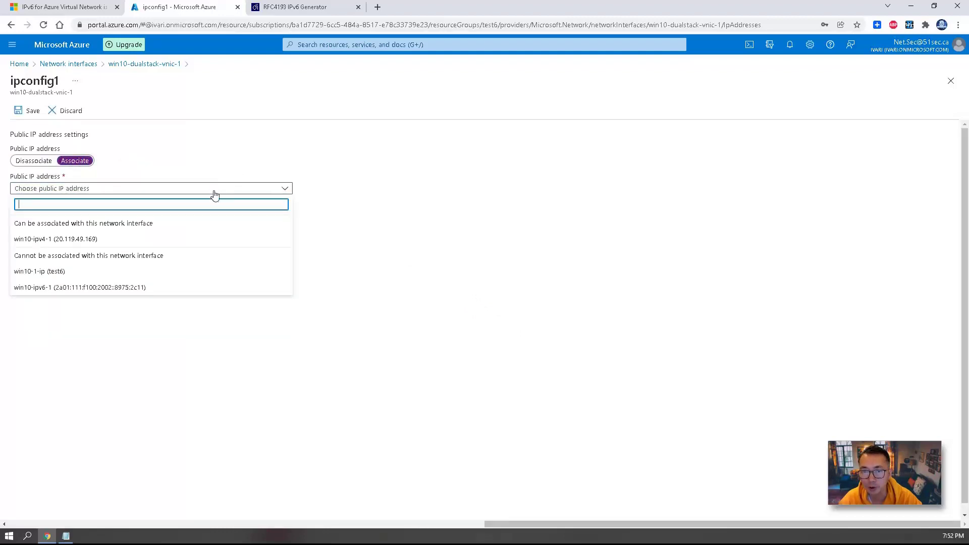
click(200, 239)
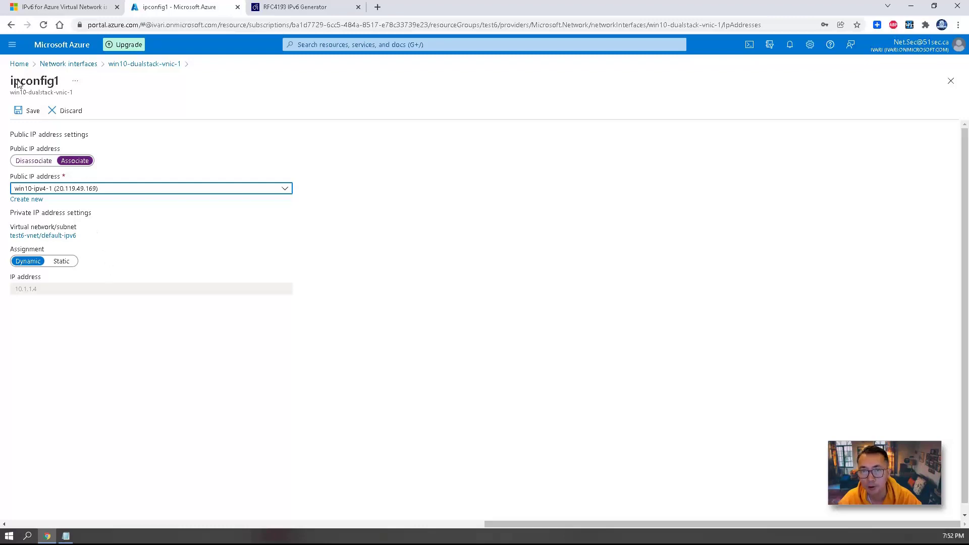
click(27, 111)
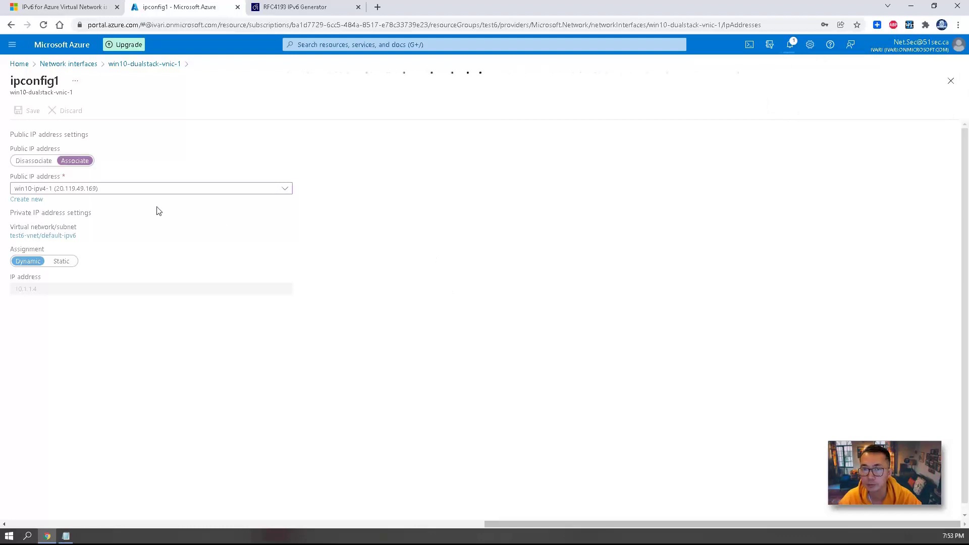
Associate the public IP address win10-ipv6-1 with the win10-ipv6 configuration of the same interface and save it.
click(144, 63)
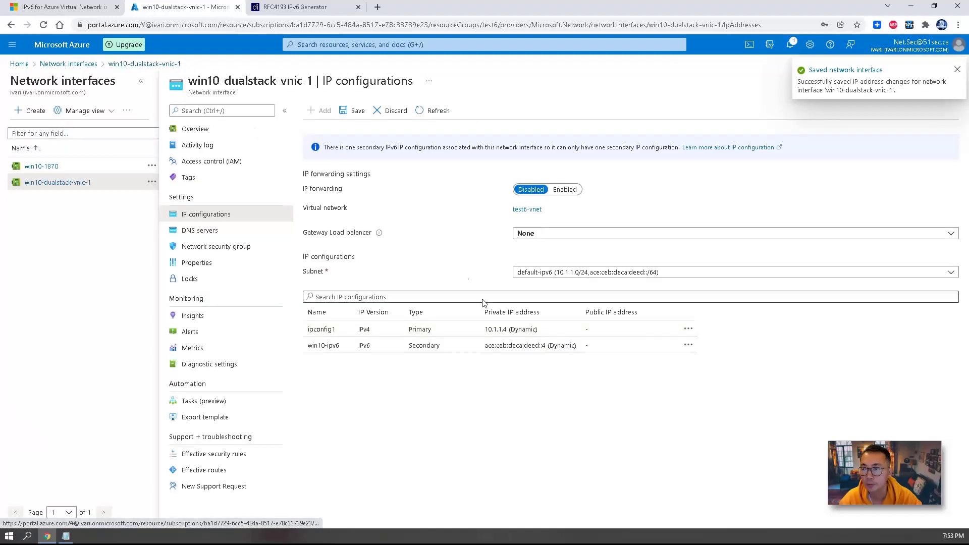
click(440, 345)
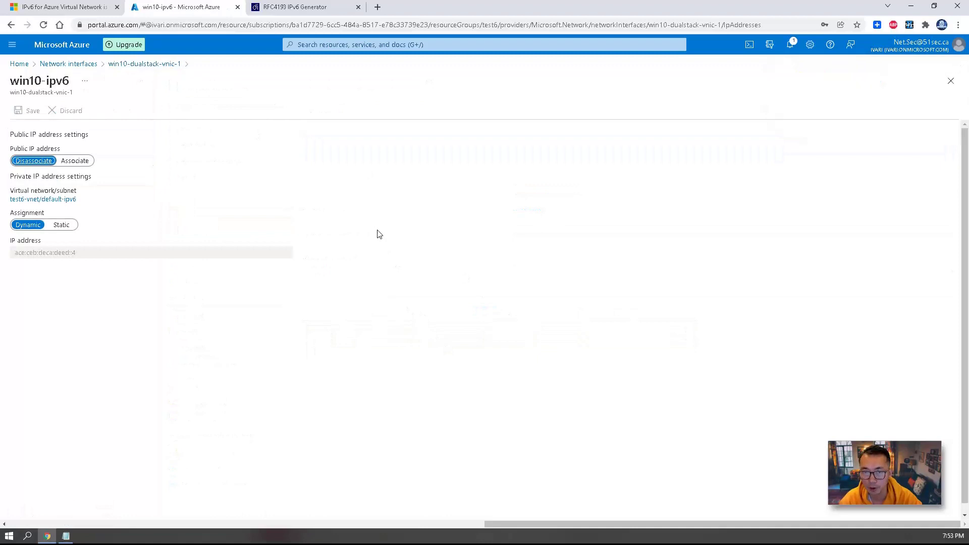
click(74, 160)
click(131, 193)
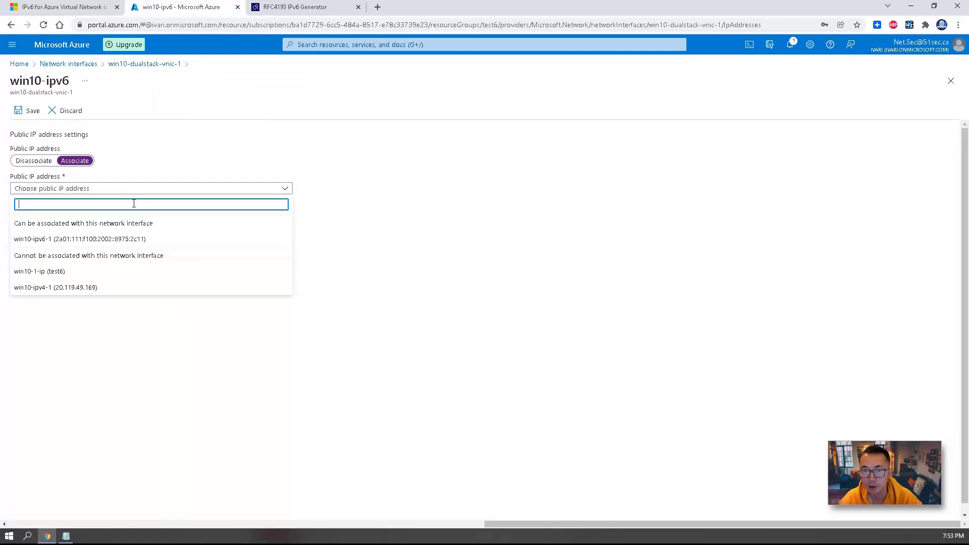
click(139, 238)
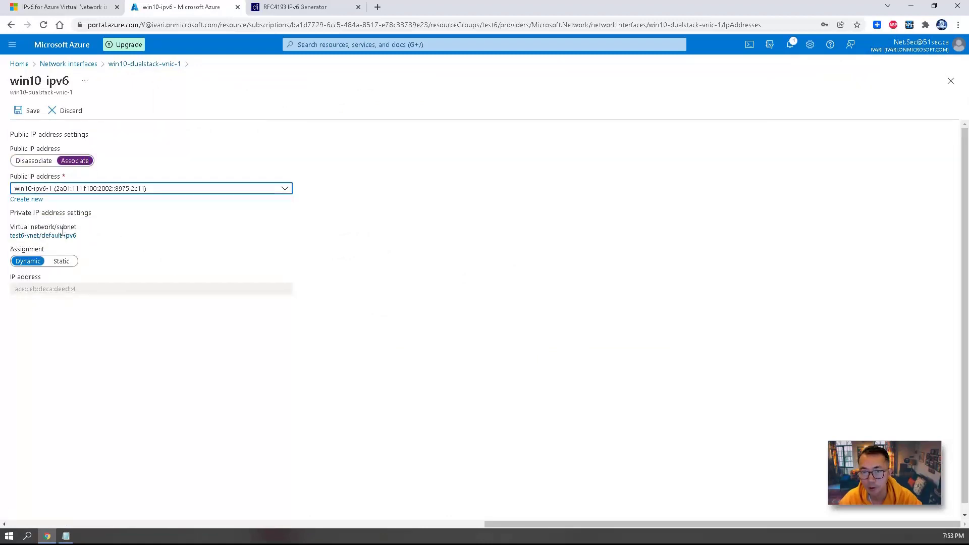
click(28, 111)
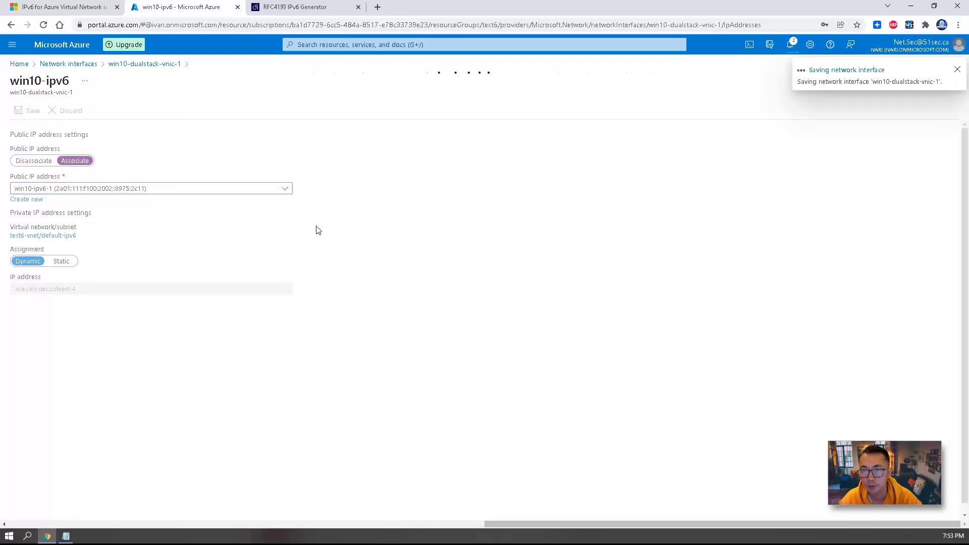
Switch to the Notepad list and highlight step 5, then step 6 about attaching the new vNIC to the VM.
click(65, 536)
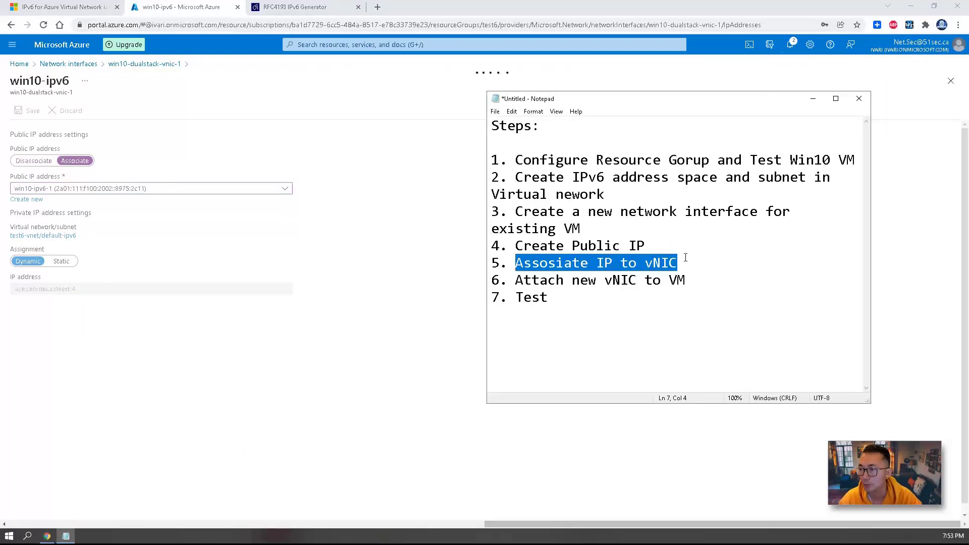
click(699, 263)
drag(698, 263, 495, 263)
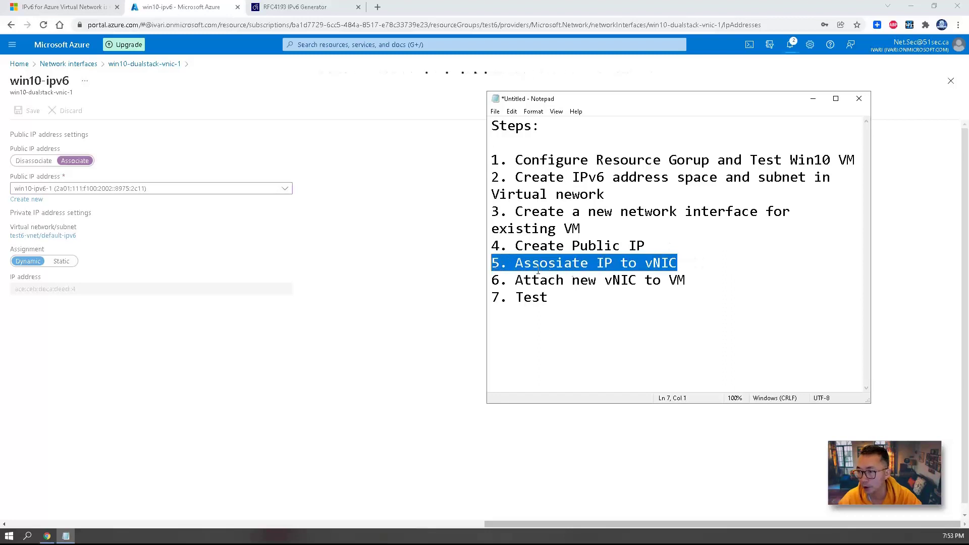
drag(712, 279, 495, 281)
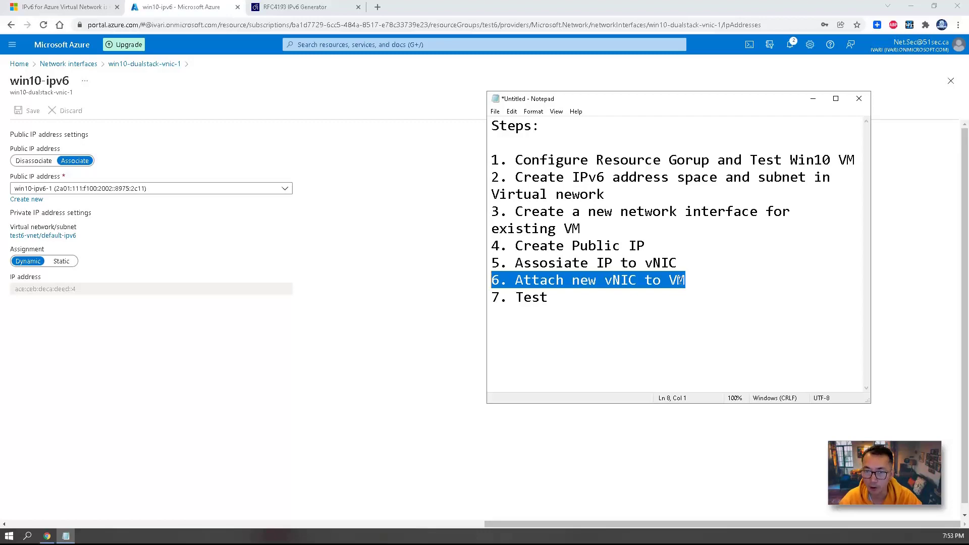
Return to the Azure portal, open the networking settings of virtual machine win10-1 and try to attach network interface win10-dualstack-vnic-1.
click(236, 147)
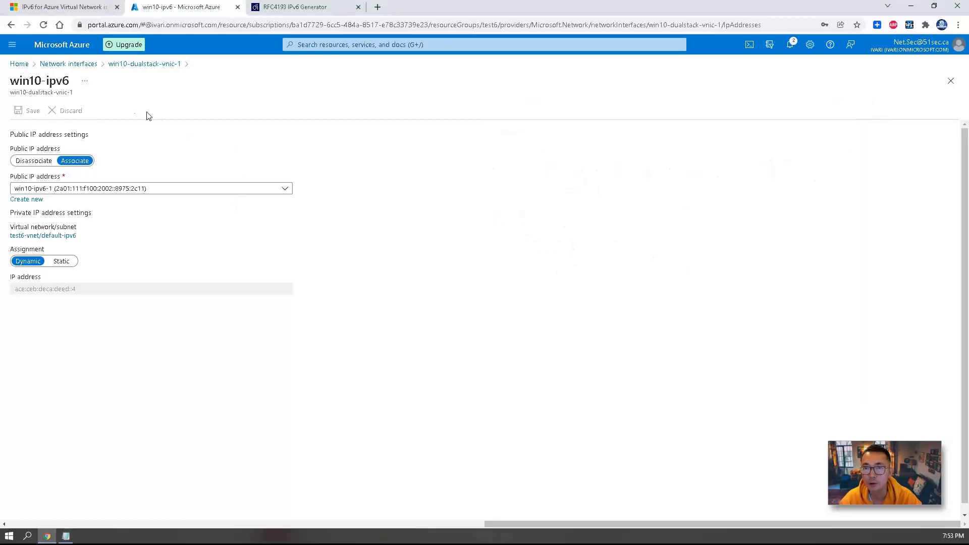
click(21, 65)
click(399, 113)
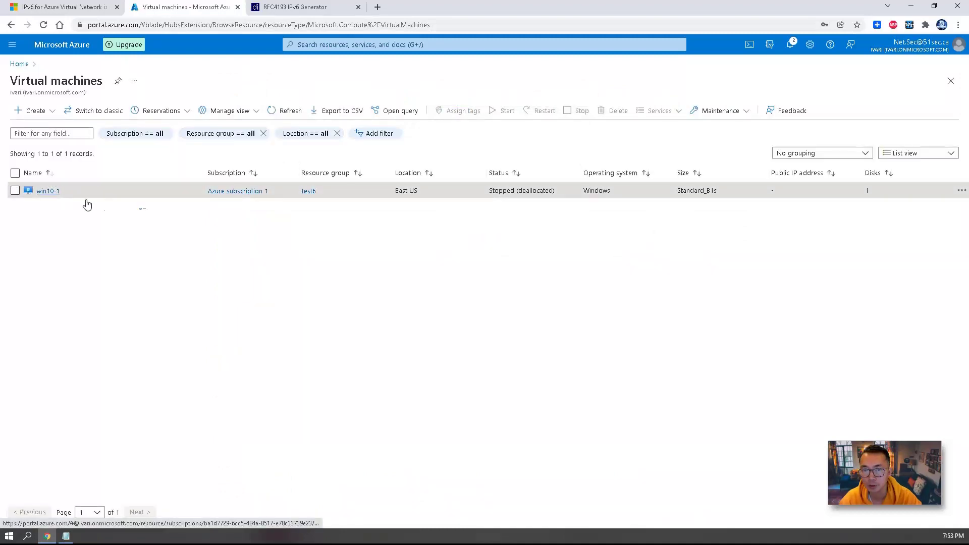
click(48, 191)
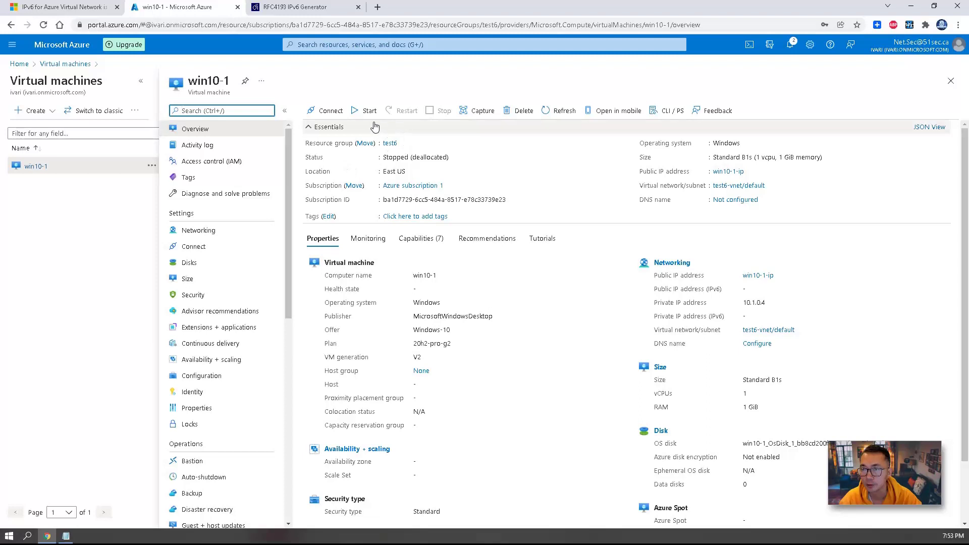
click(214, 229)
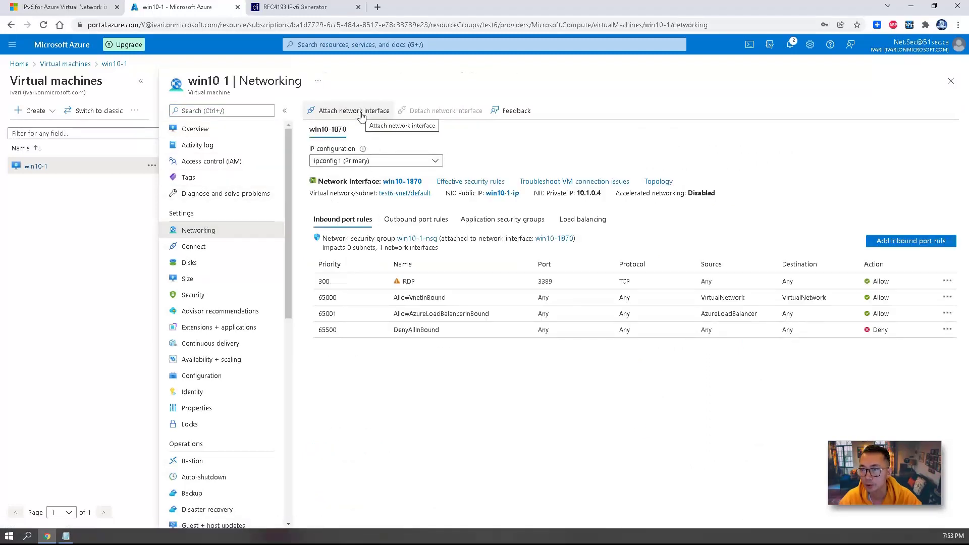
click(361, 112)
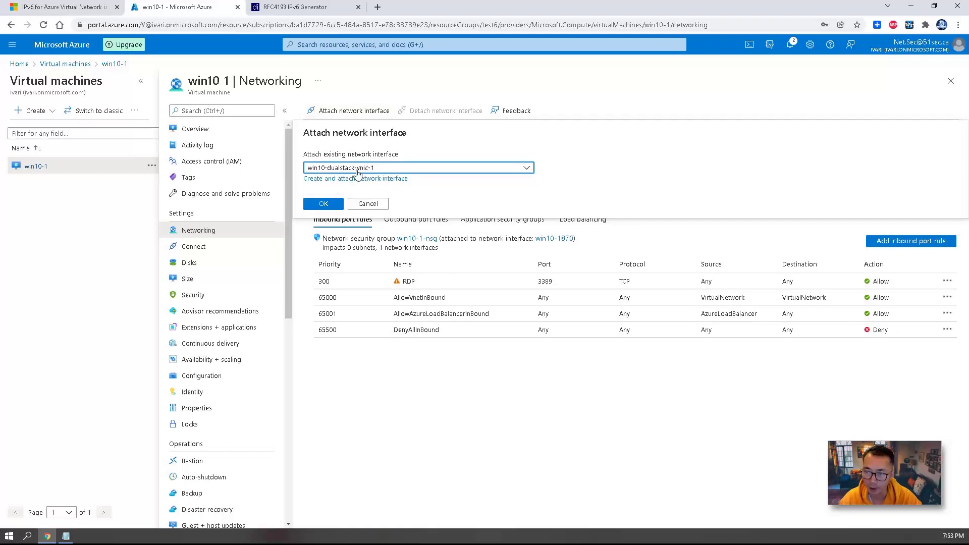
click(337, 199)
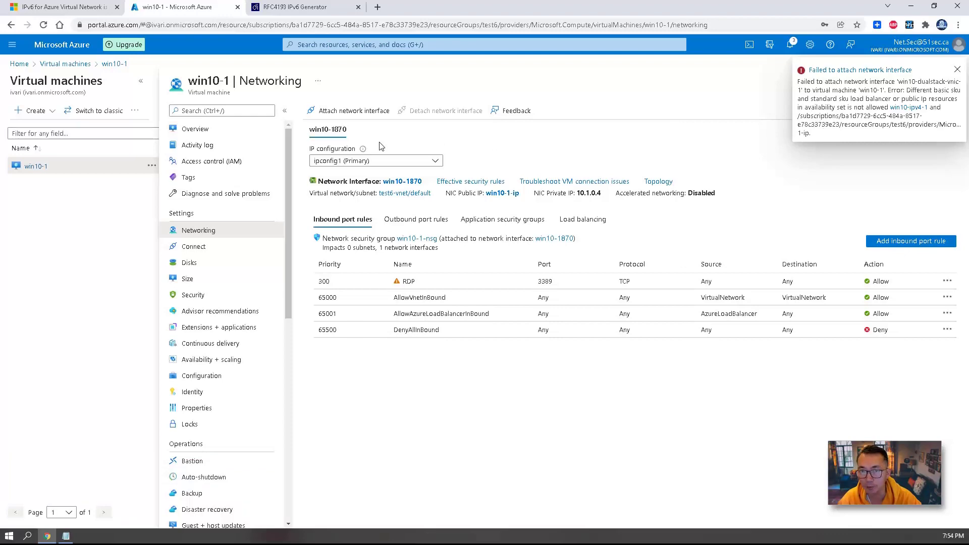
Find the public IP addresses service and open win10-1-ip to check its SKU.
click(318, 45)
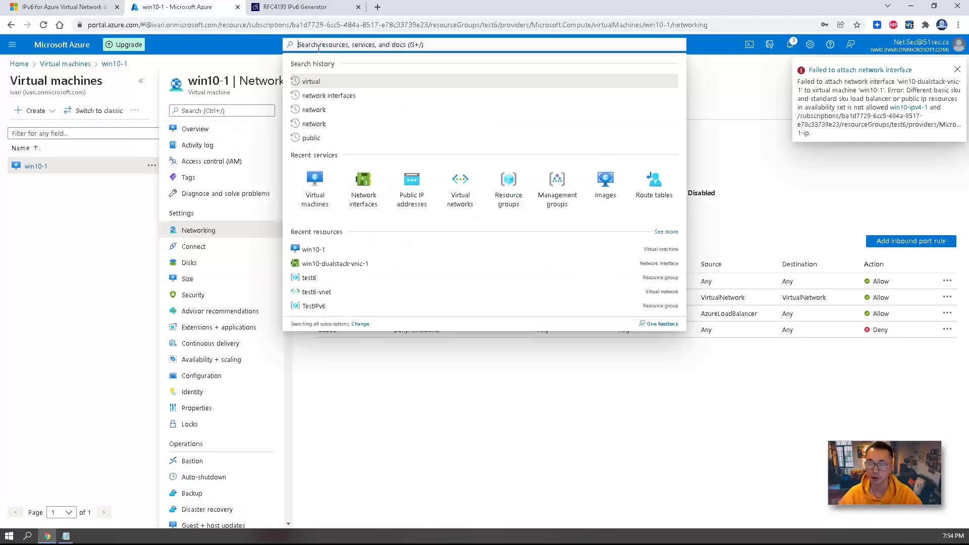
text(public)
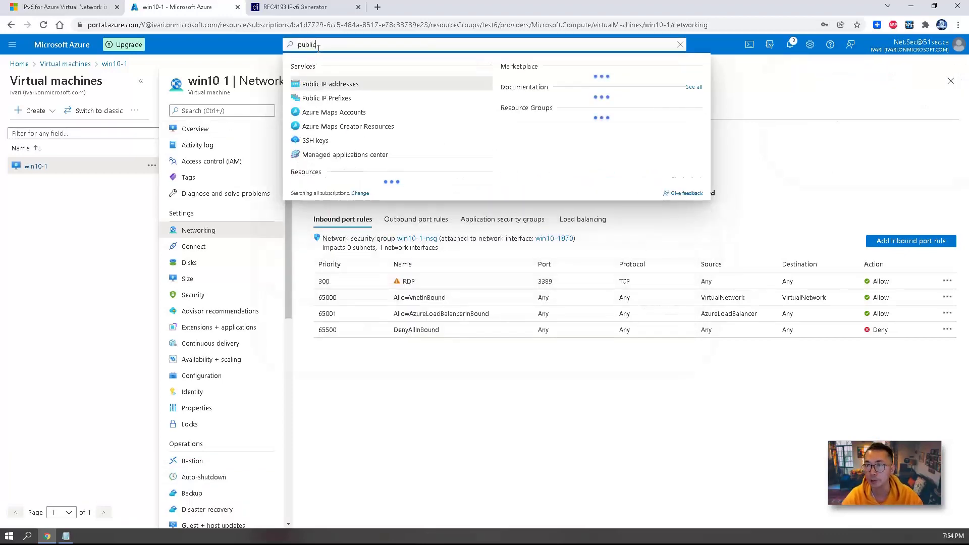
click(335, 85)
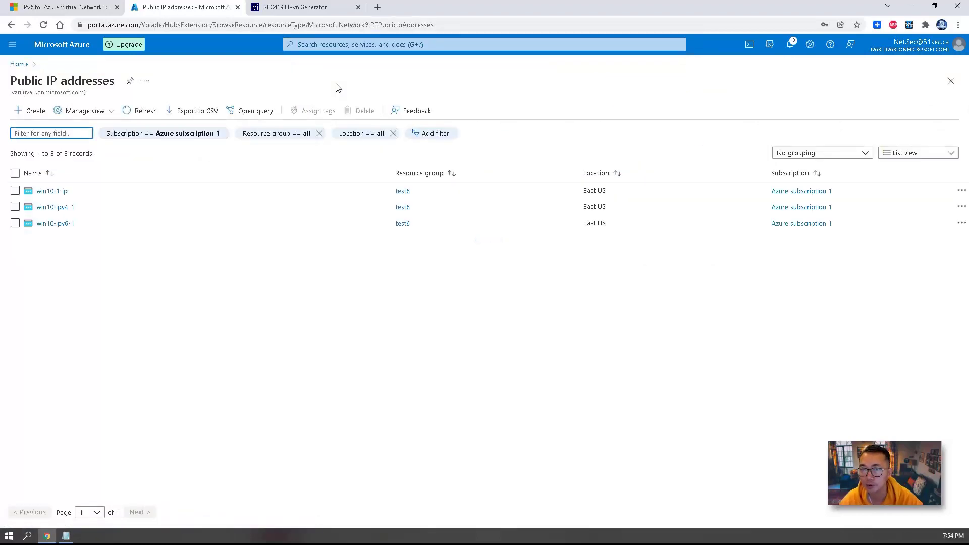
click(15, 191)
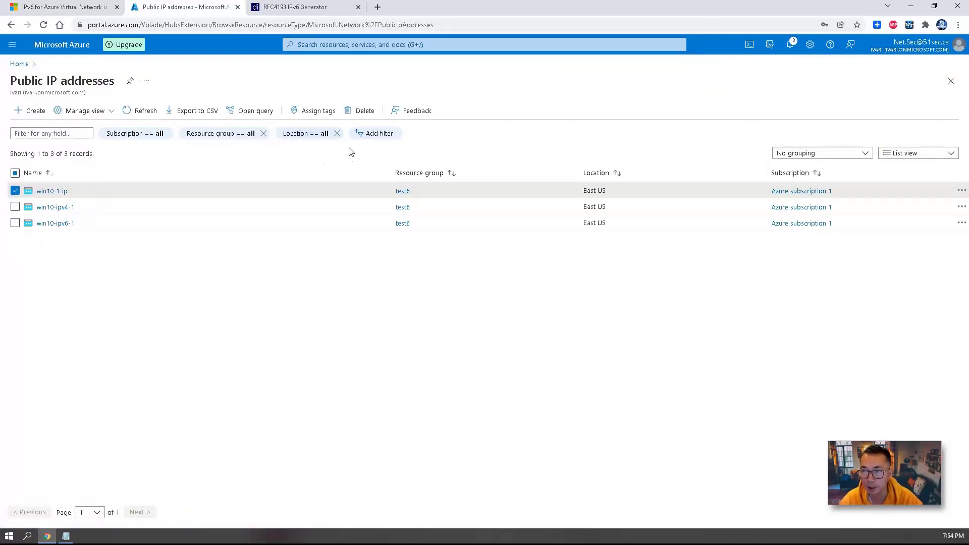
click(362, 111)
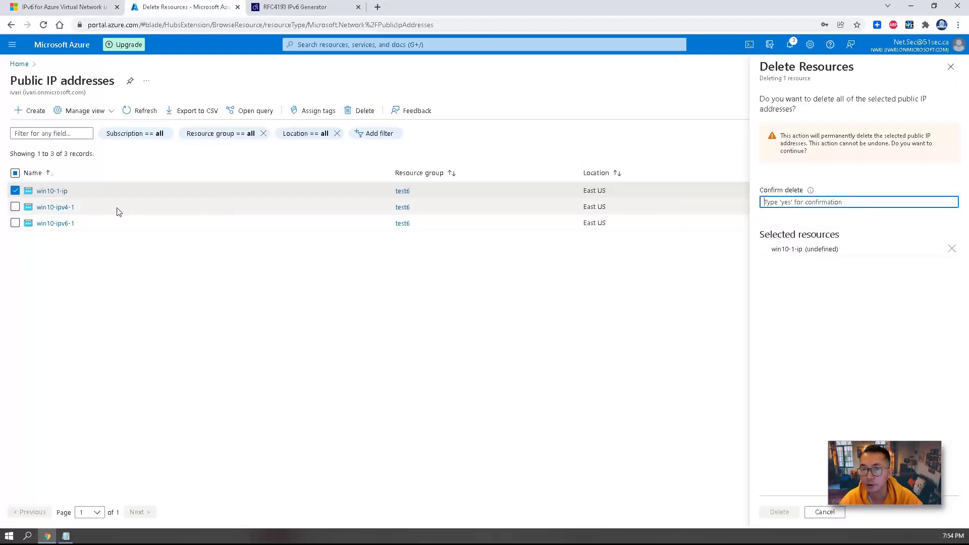
click(44, 191)
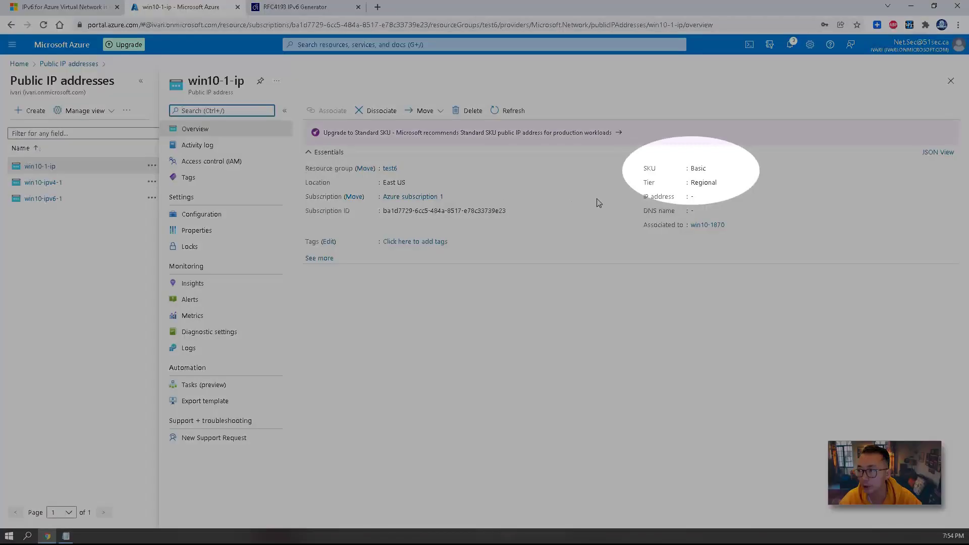
click(712, 169)
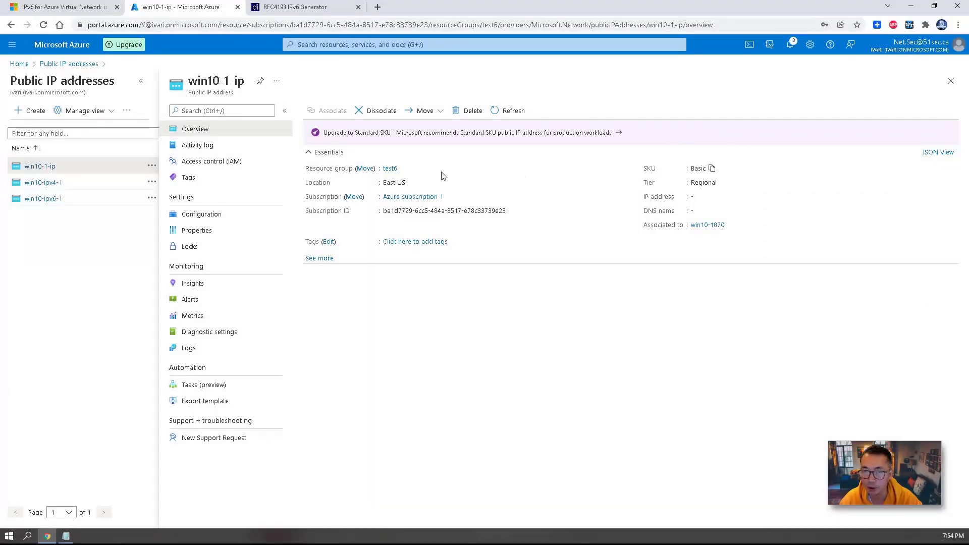
Dissociate win10-1-ip from network interface win10-1870, and check the SKUs of win10-ipv4-1 and win10-ipv6-1.
click(381, 111)
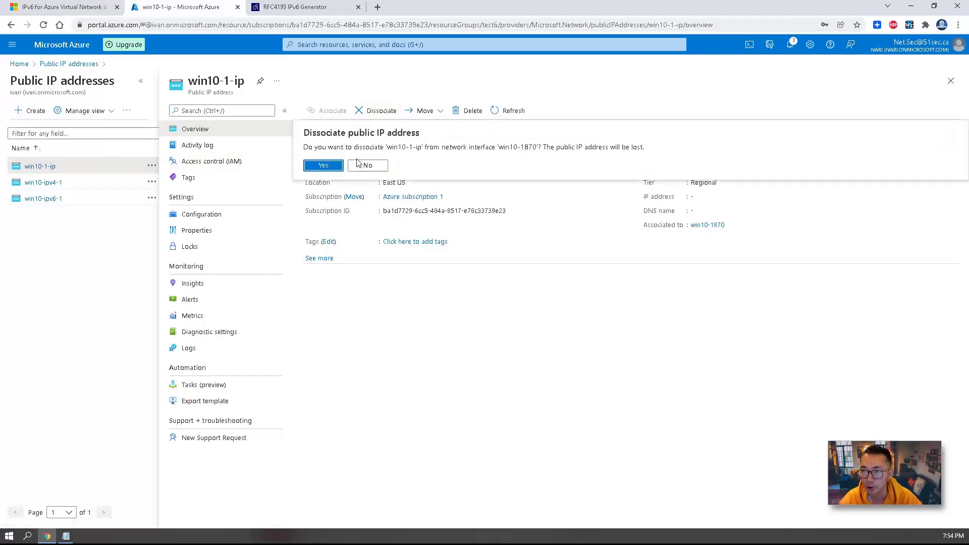
click(322, 166)
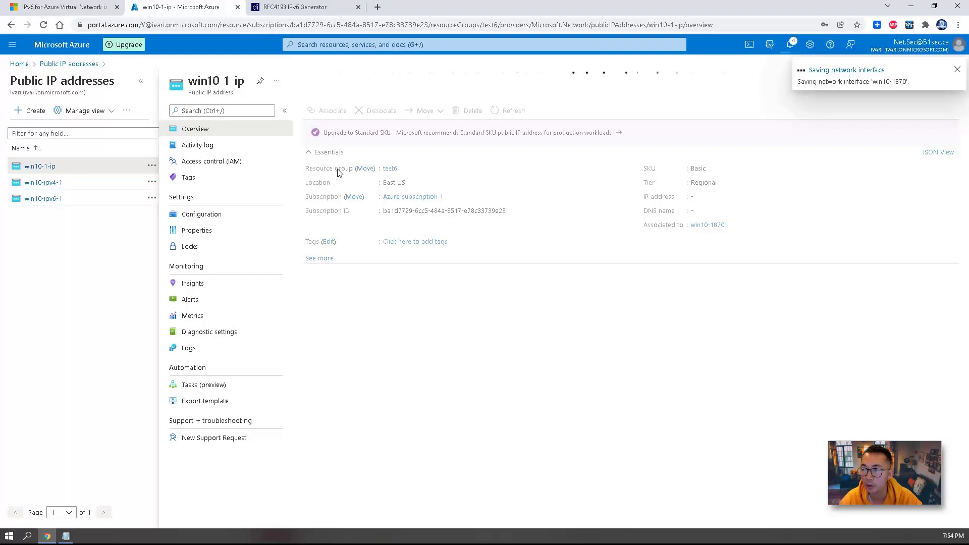
click(56, 183)
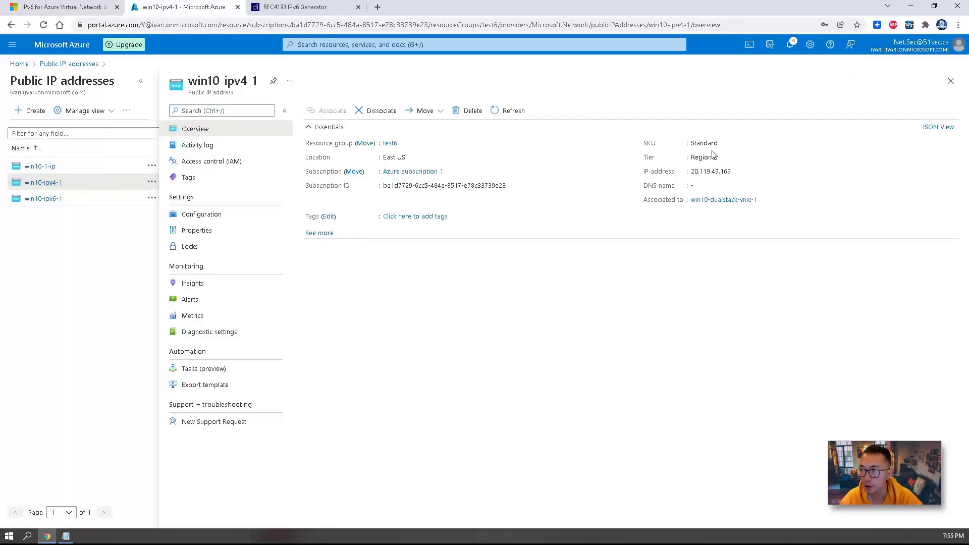
drag(47, 201, 52, 204)
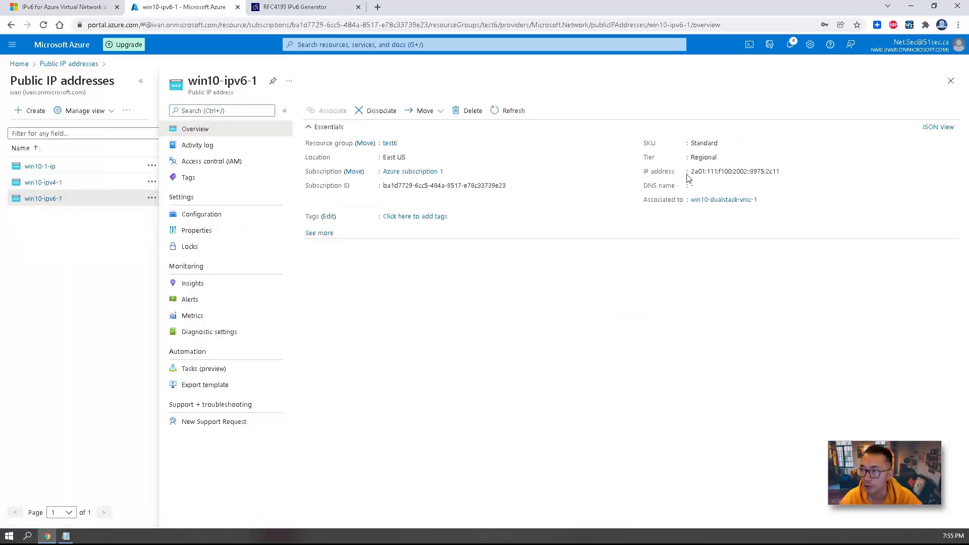
Attach the existing network interface win10-dualstack-vnic-1 to virtual machine win10-1 and check the portal notifications.
click(19, 63)
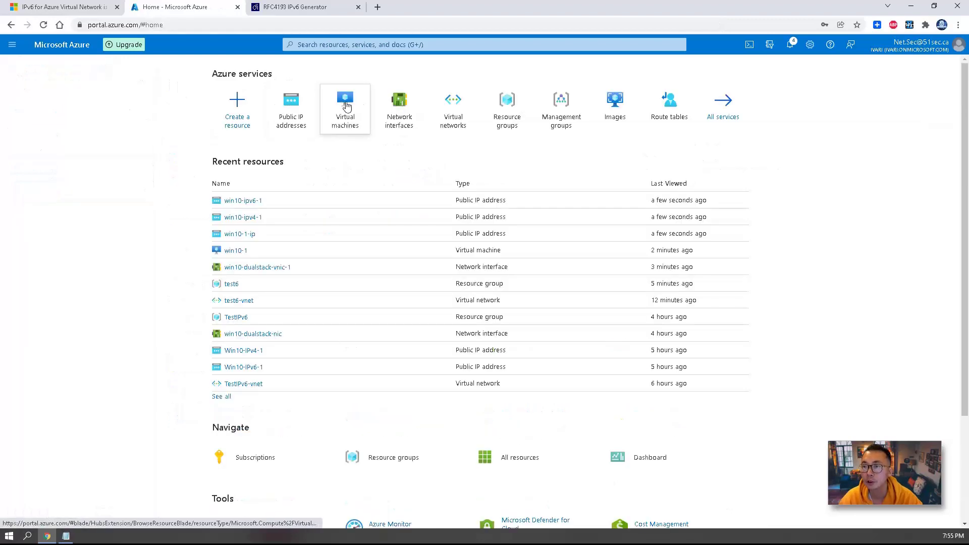
click(346, 106)
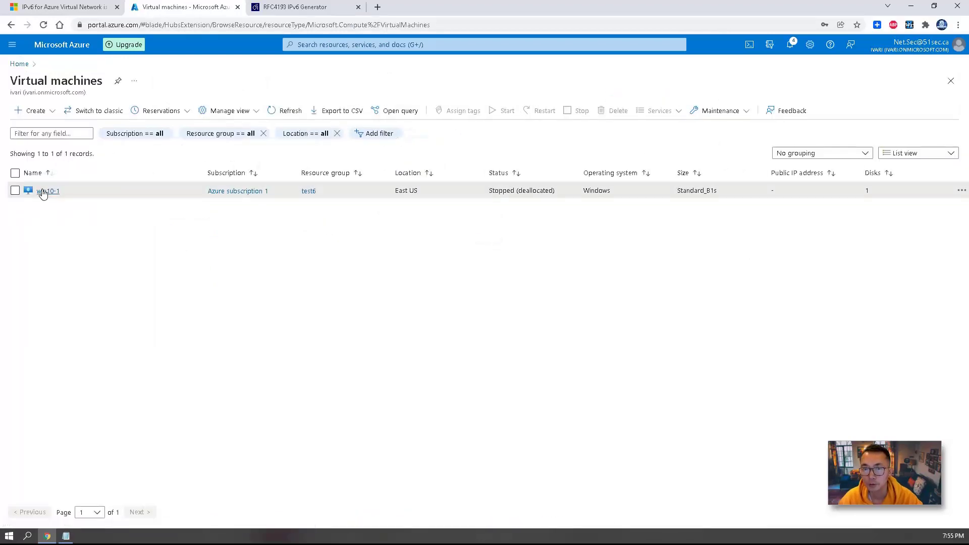
click(44, 192)
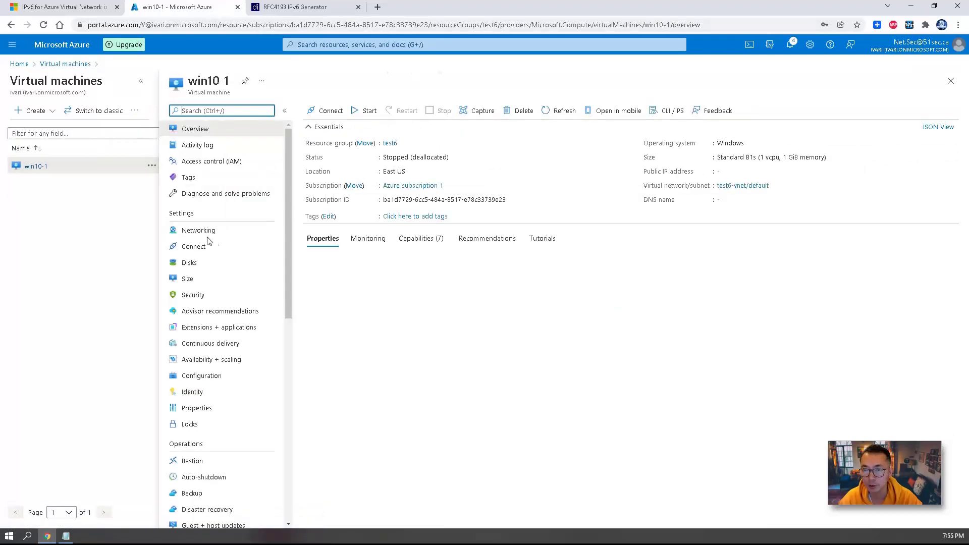
click(213, 230)
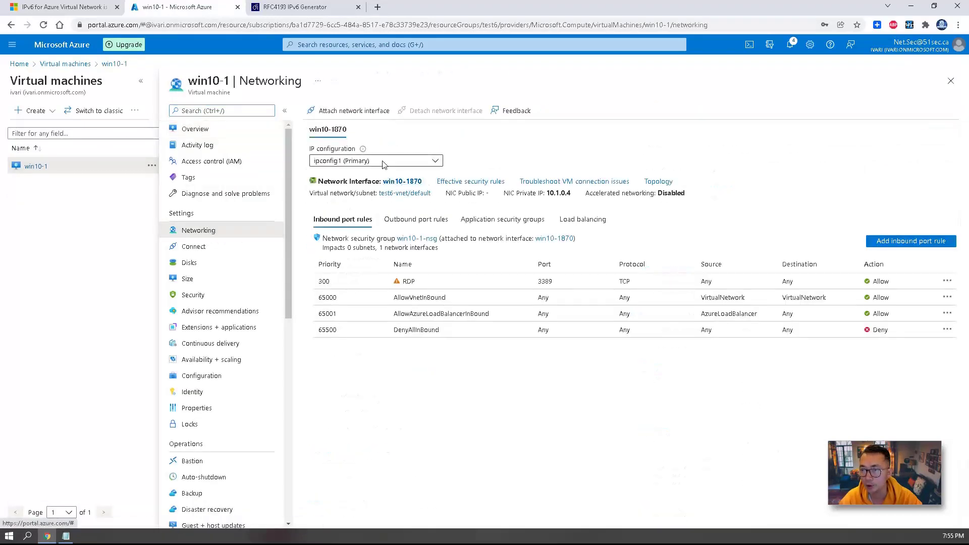
click(348, 110)
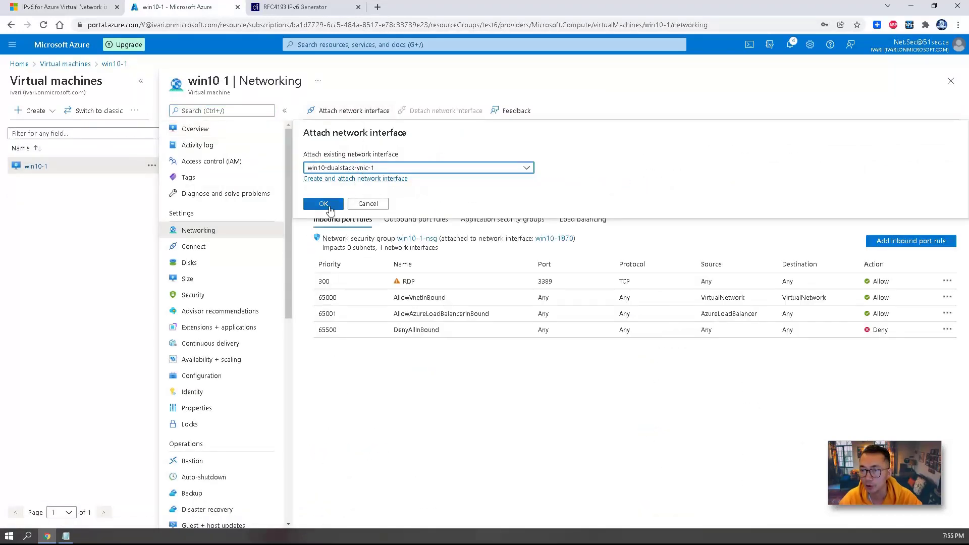
click(324, 204)
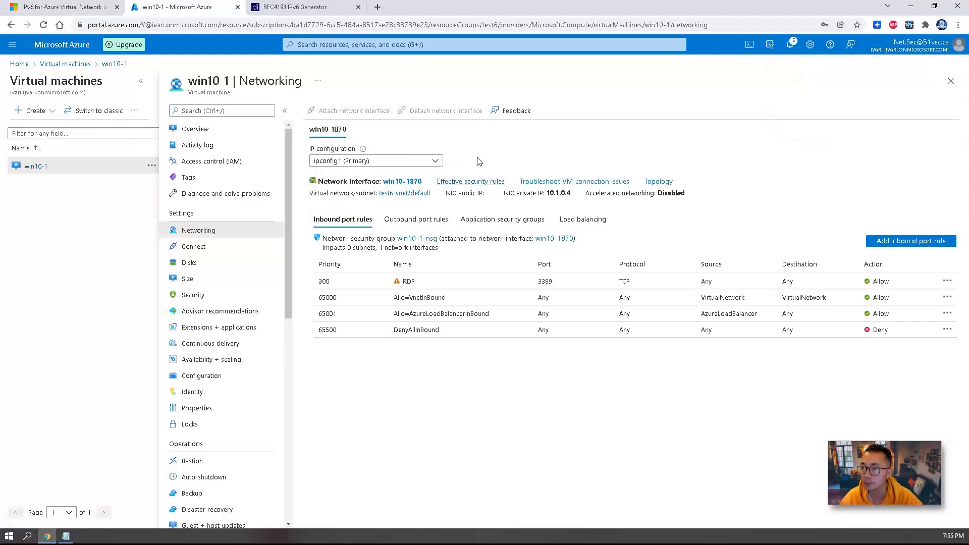
click(790, 45)
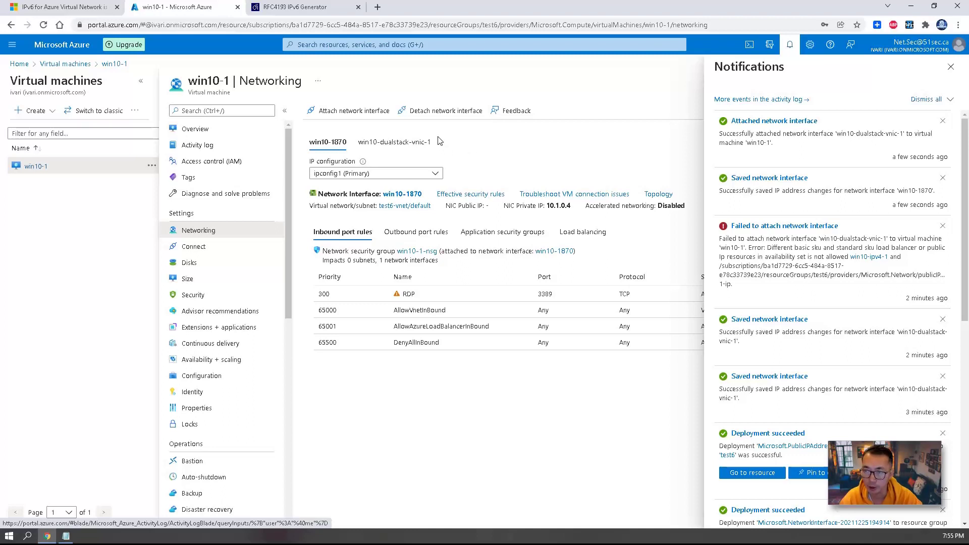
Detach the original network interface win10-1870 from virtual machine win10-1.
click(439, 119)
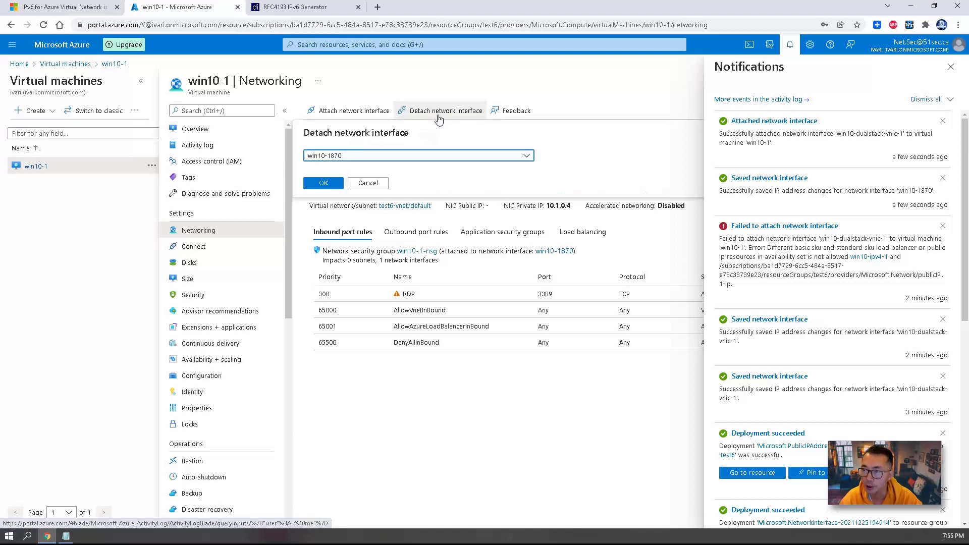
click(433, 156)
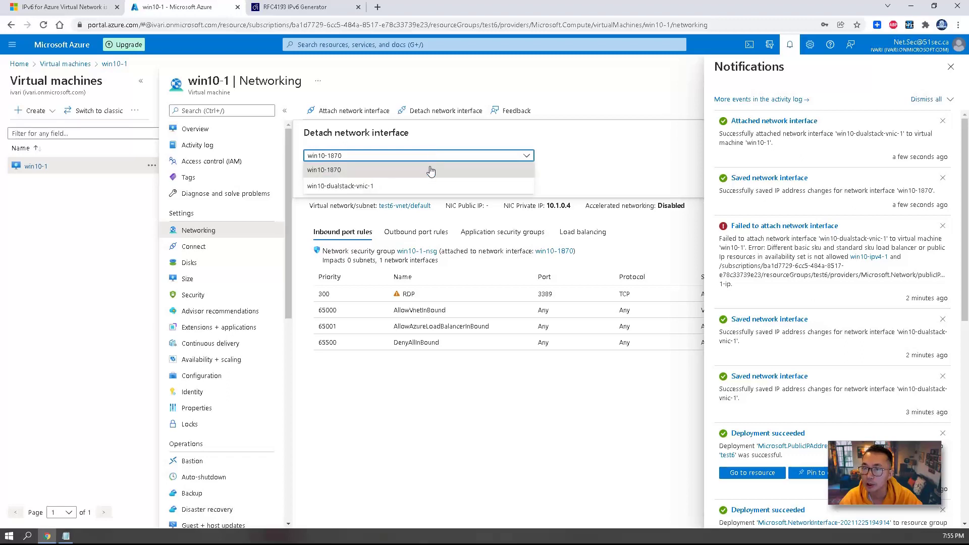
click(431, 170)
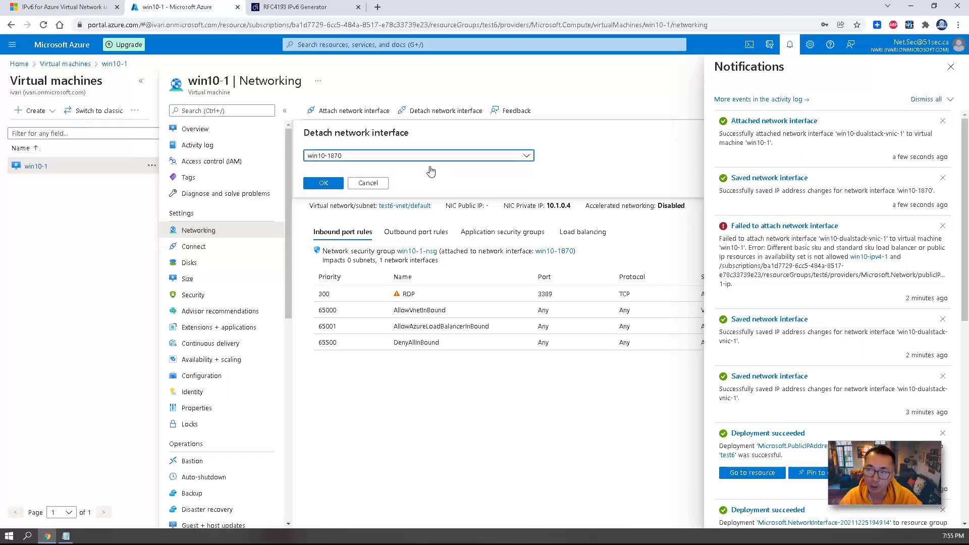
click(326, 183)
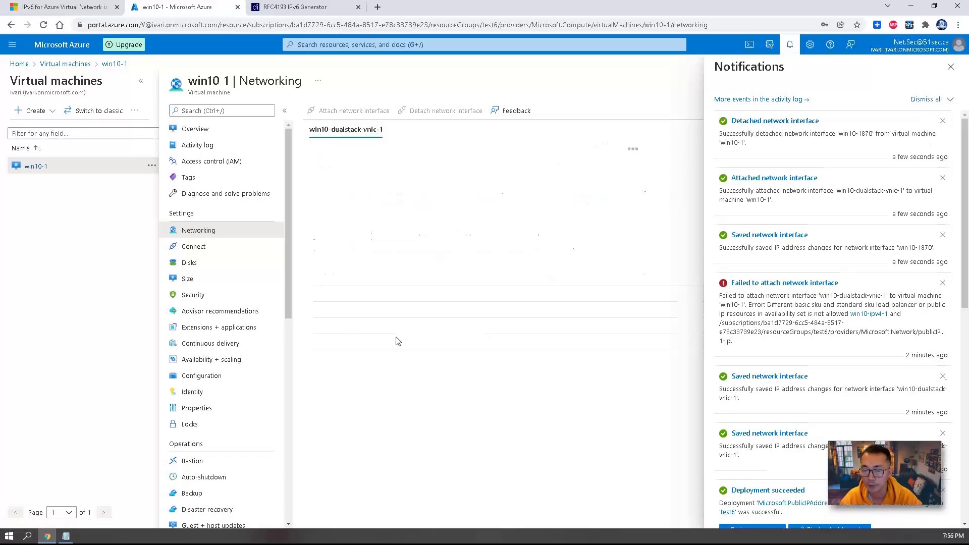
Switch to the Notepad list and review step 6 about attaching the vNIC and step 7, Test.
click(66, 537)
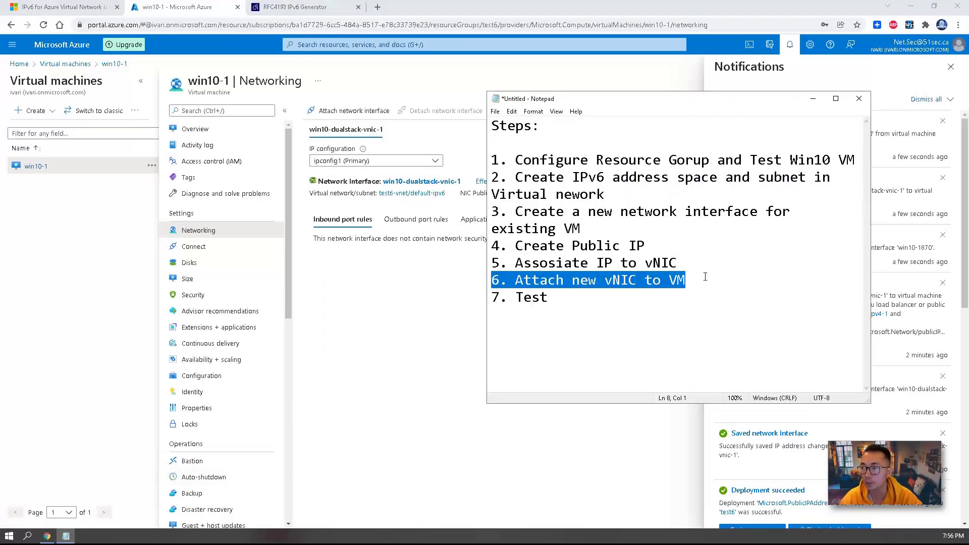
click(690, 281)
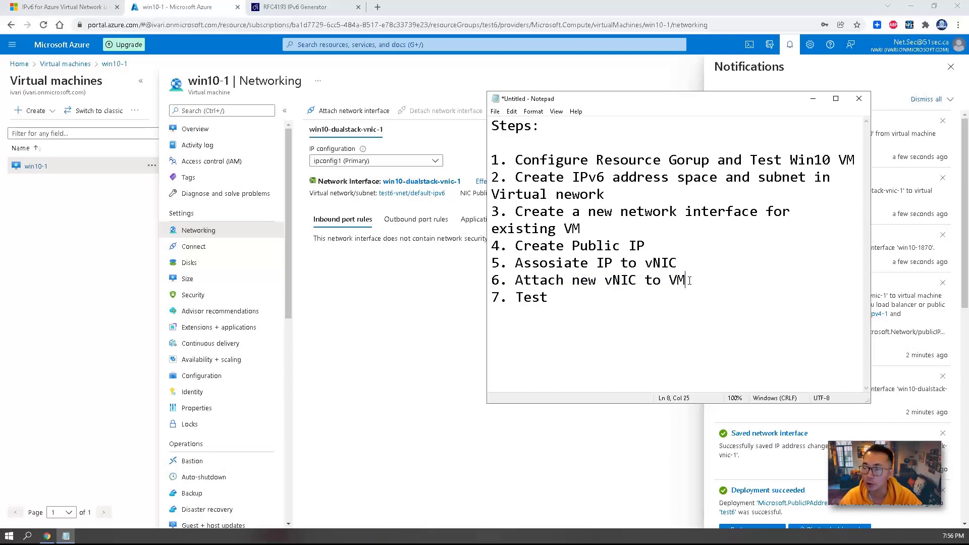
click(582, 306)
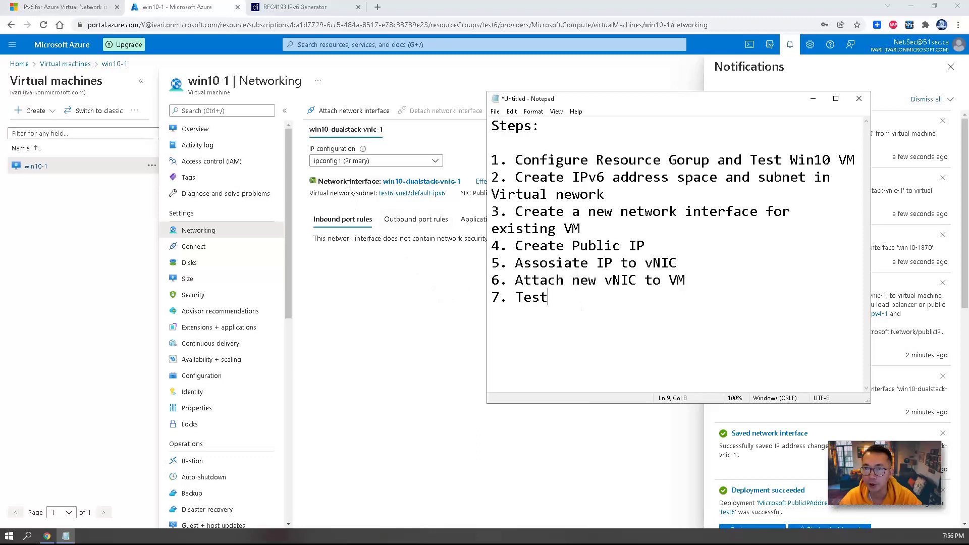
Return to the Azure portal, start virtual machine win10-1 from its overview and close the notifications.
click(195, 129)
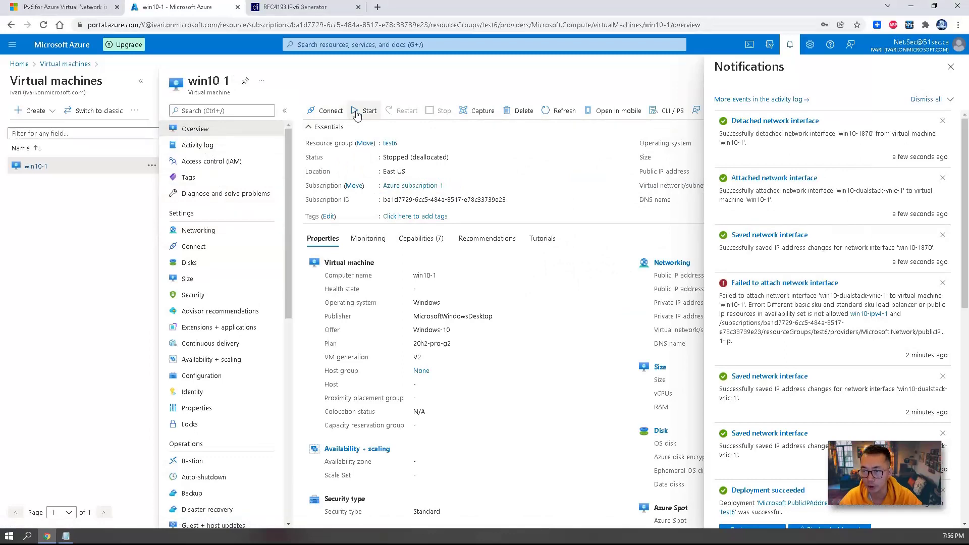
click(356, 114)
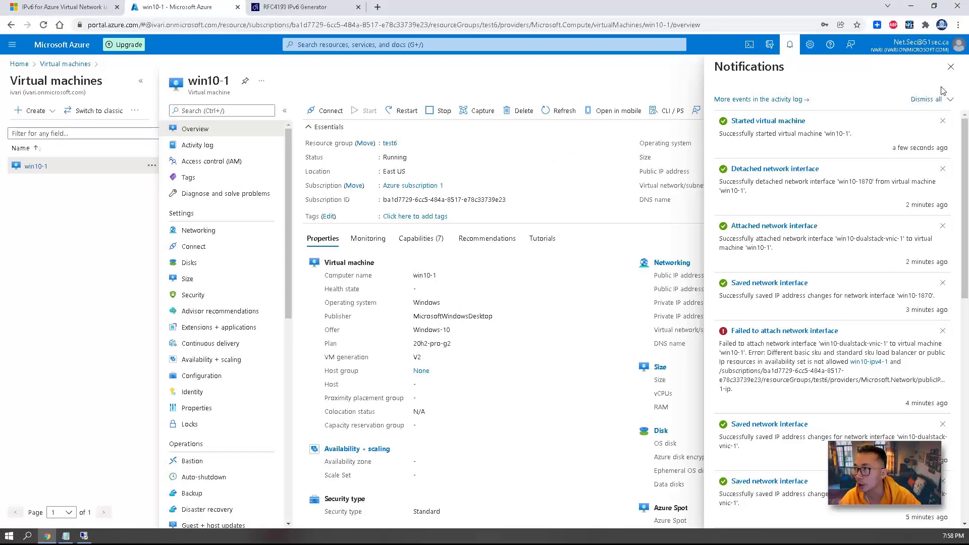
click(951, 66)
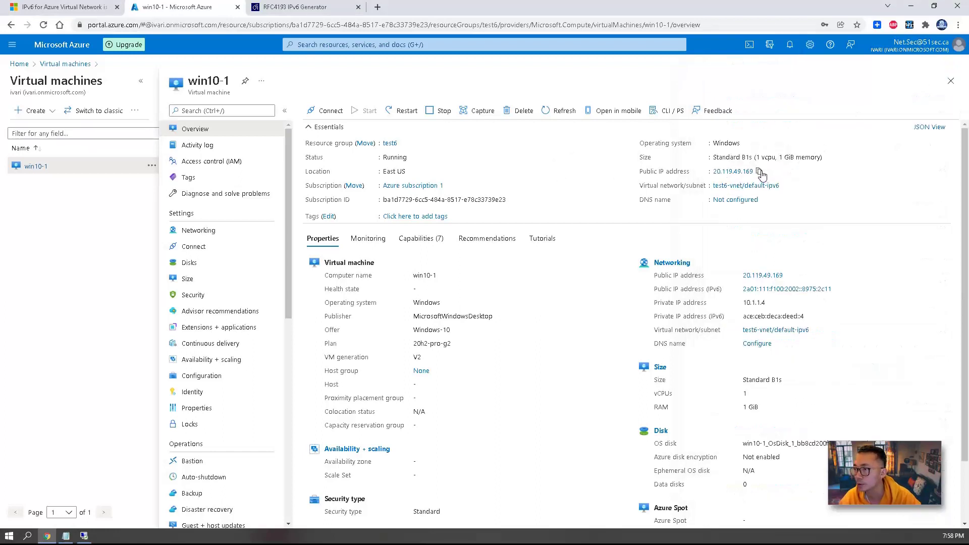
Try to connect to the VM's new public IP address 20.119.49.169 with Remote Desktop Connection.
click(84, 536)
drag(502, 287, 435, 288)
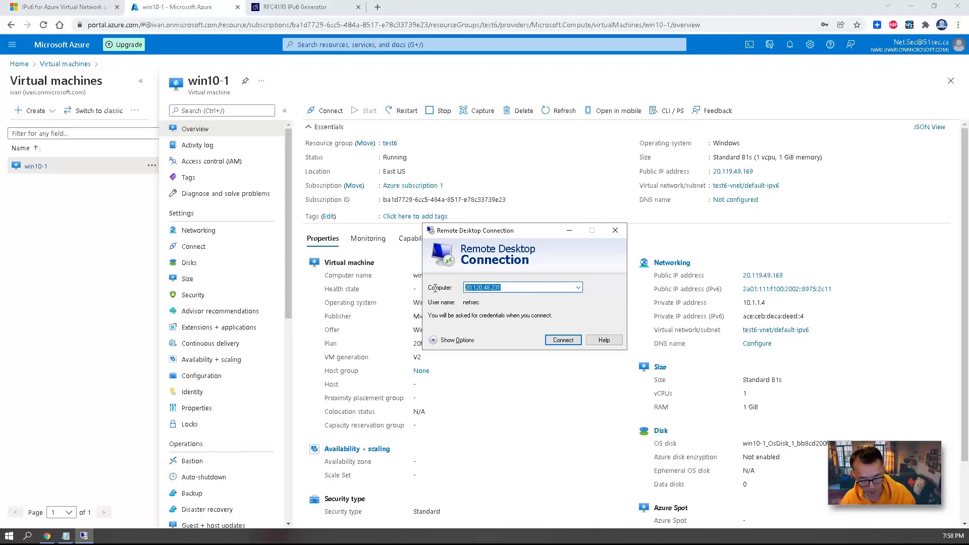
key(ctrl+v)
click(566, 342)
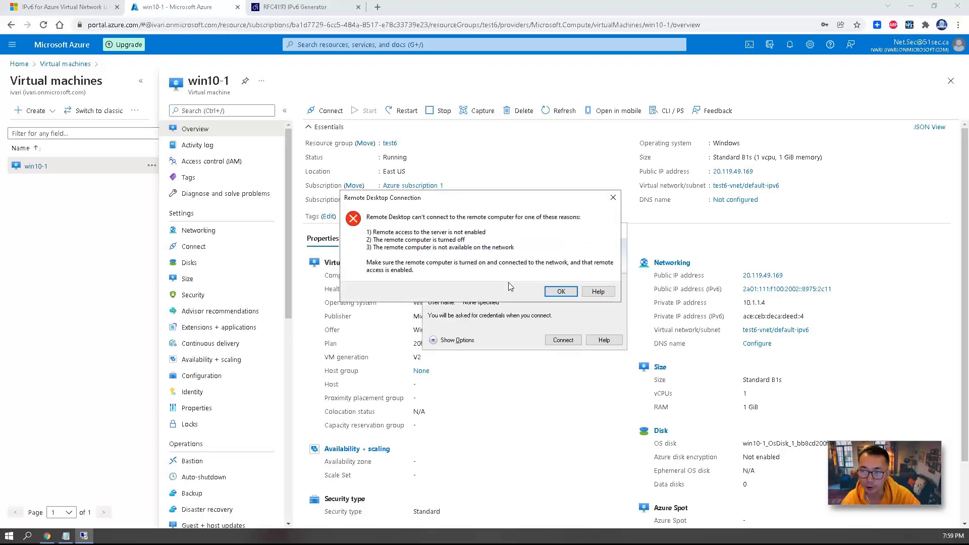
key(Return)
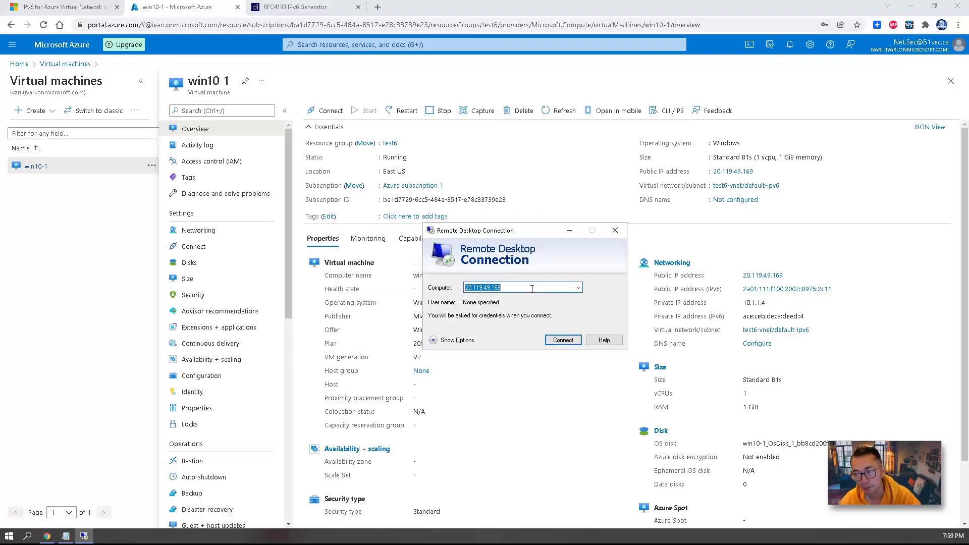
click(562, 335)
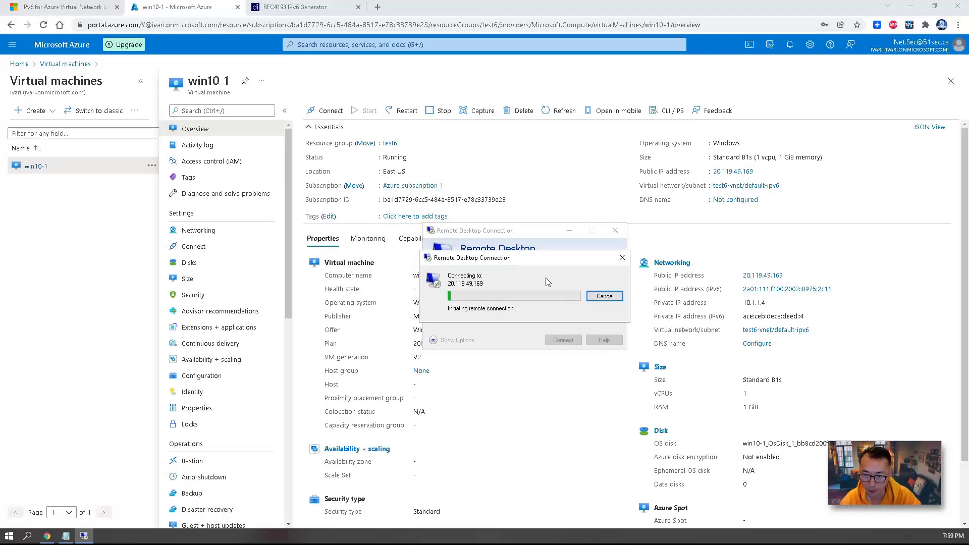
Check the networking settings of virtual machine win10-1 and the effective security rules of interface win10-dualstack-vnic-1 in the Azure portal.
click(221, 234)
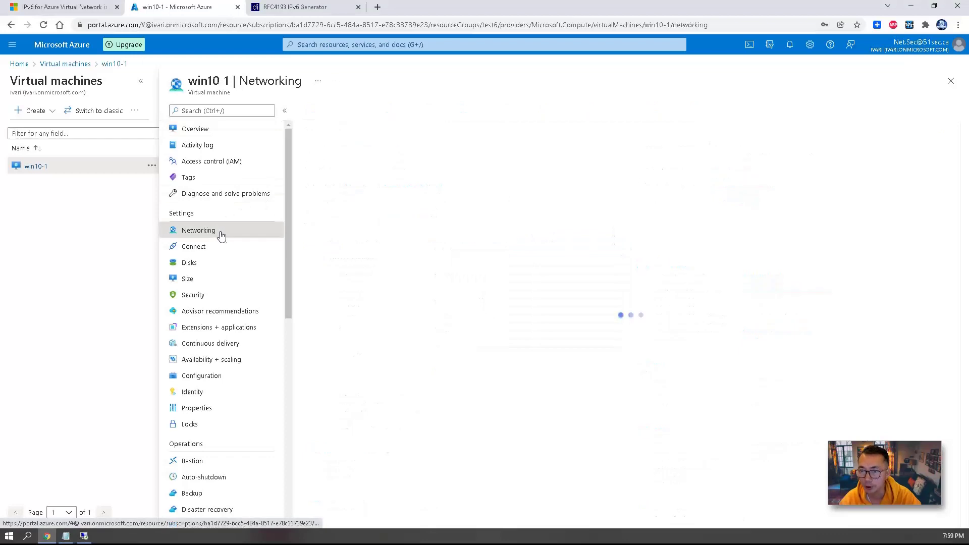
click(500, 183)
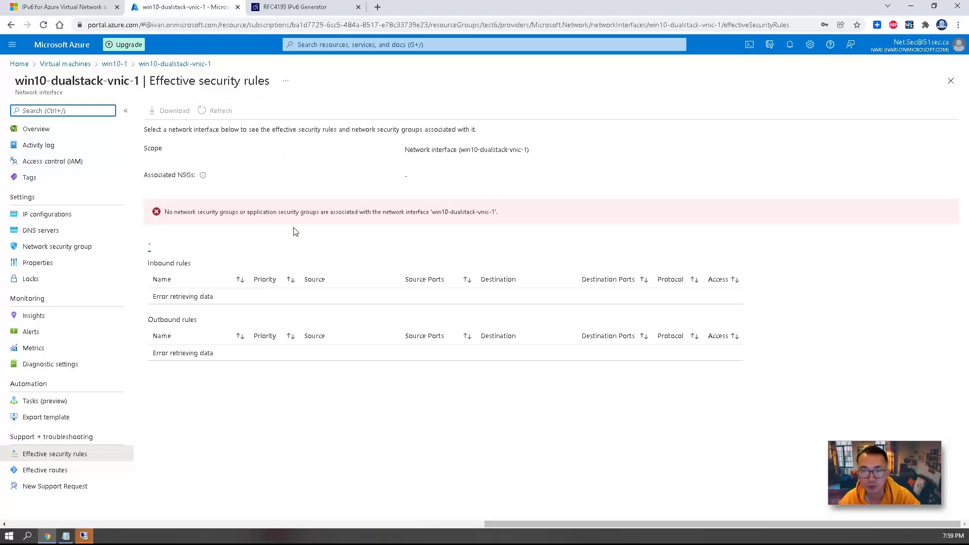
click(10, 25)
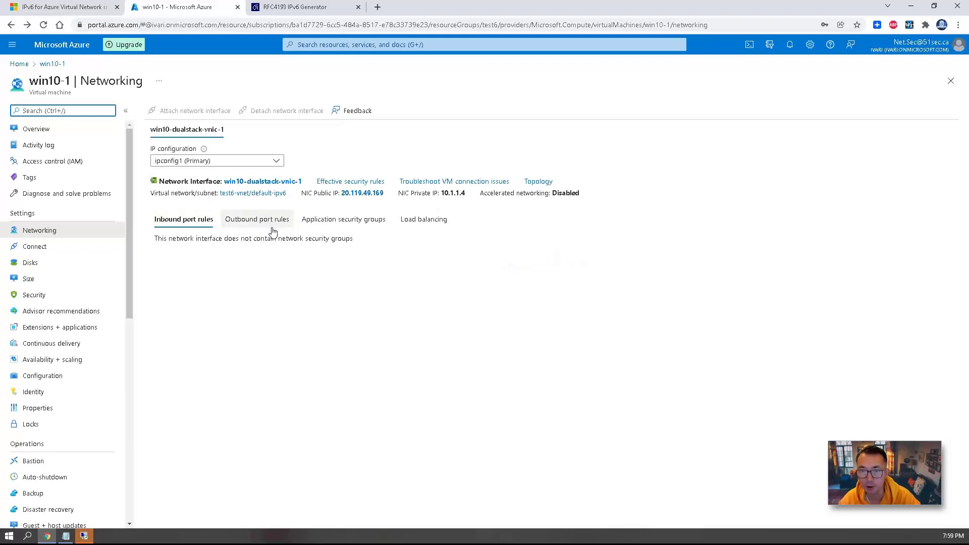
Assign network security group win10-1-nsg to network interface win10-dualstack-vnic-1 and save the change.
click(325, 45)
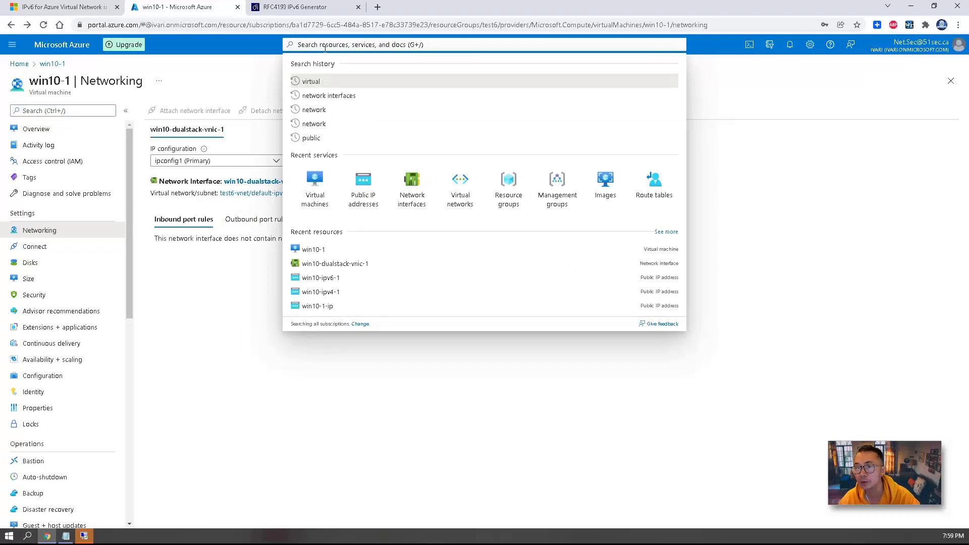
click(244, 191)
click(253, 181)
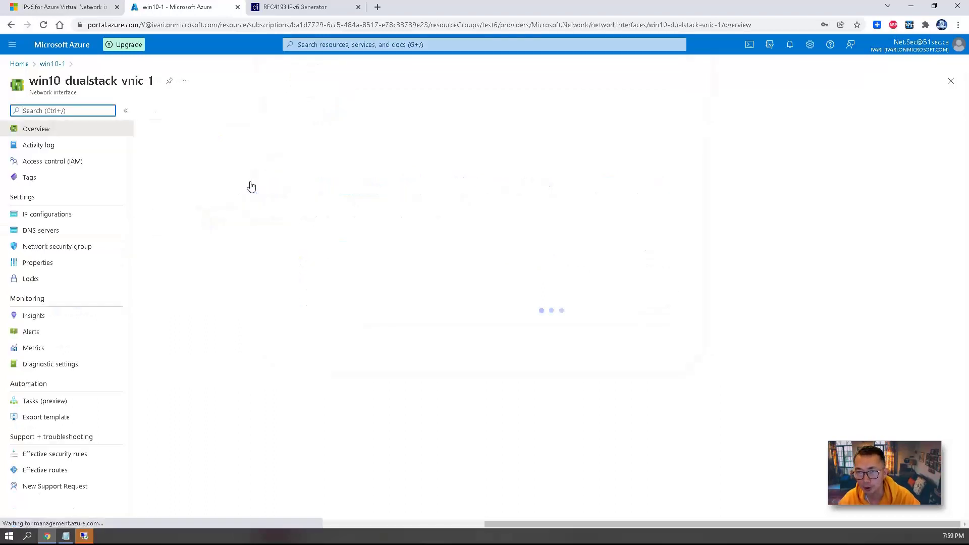
click(93, 246)
click(483, 143)
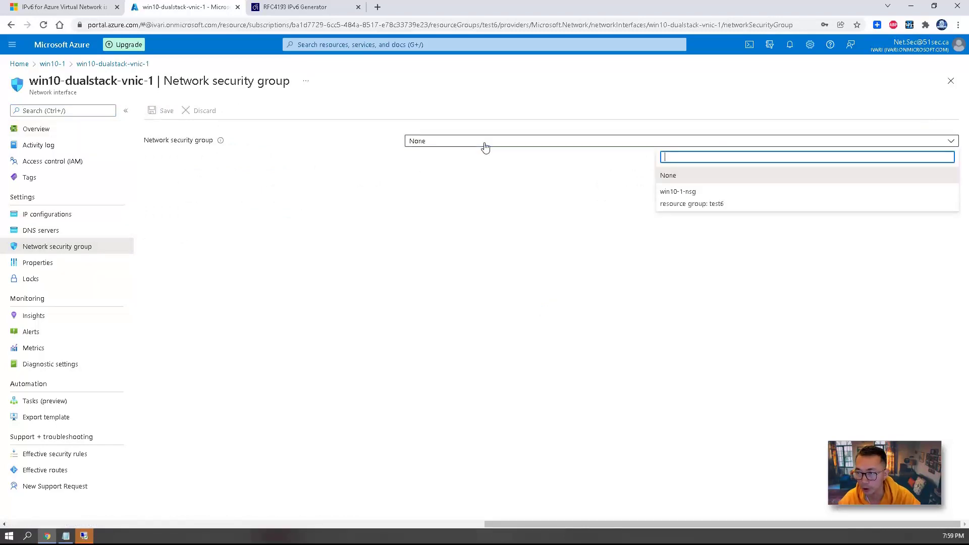
click(686, 193)
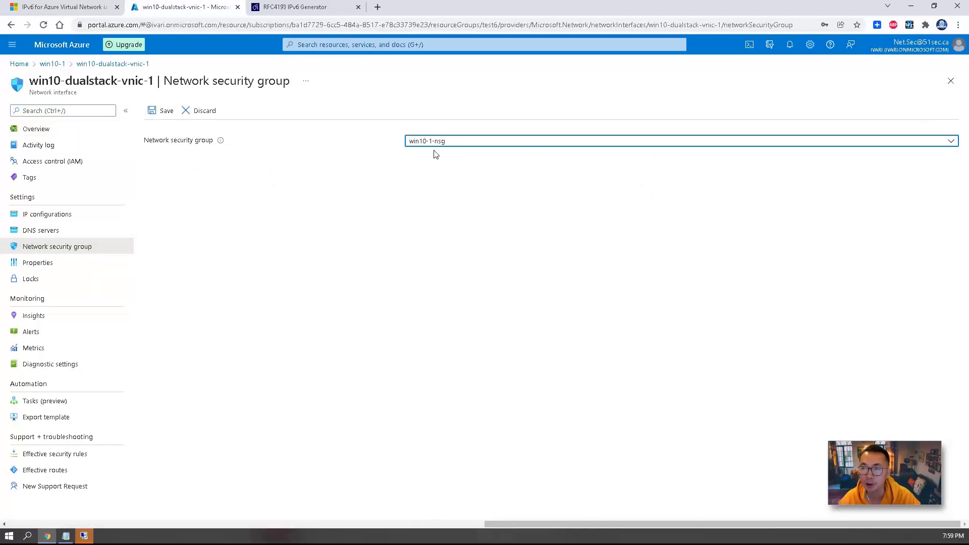
click(165, 112)
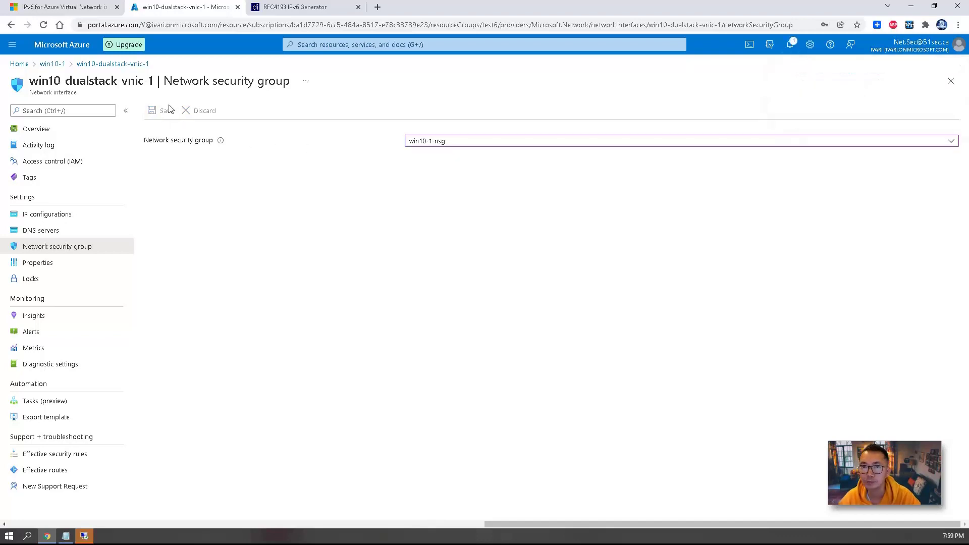
Return to virtual machine win10-1 and reload its networking settings to review the inbound port rules.
click(63, 61)
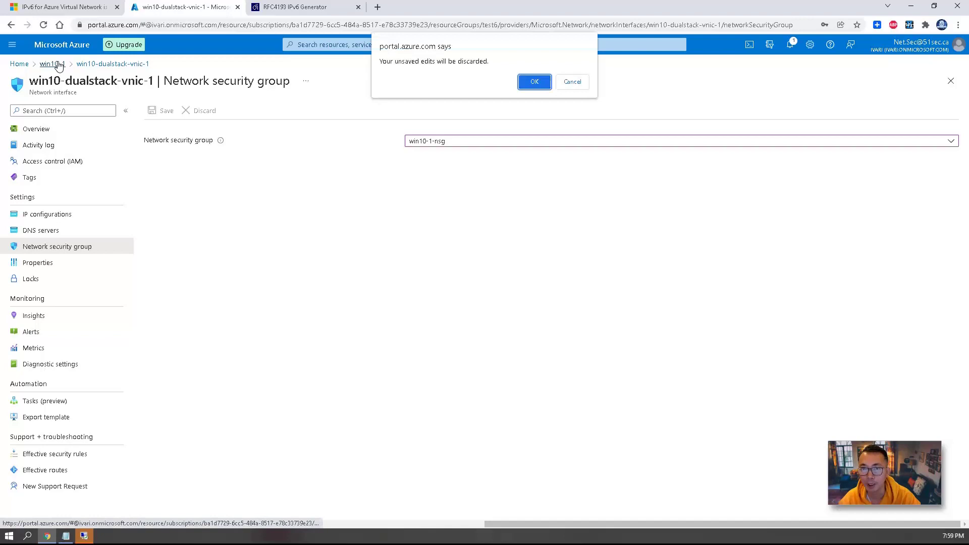
click(575, 87)
click(65, 66)
click(564, 84)
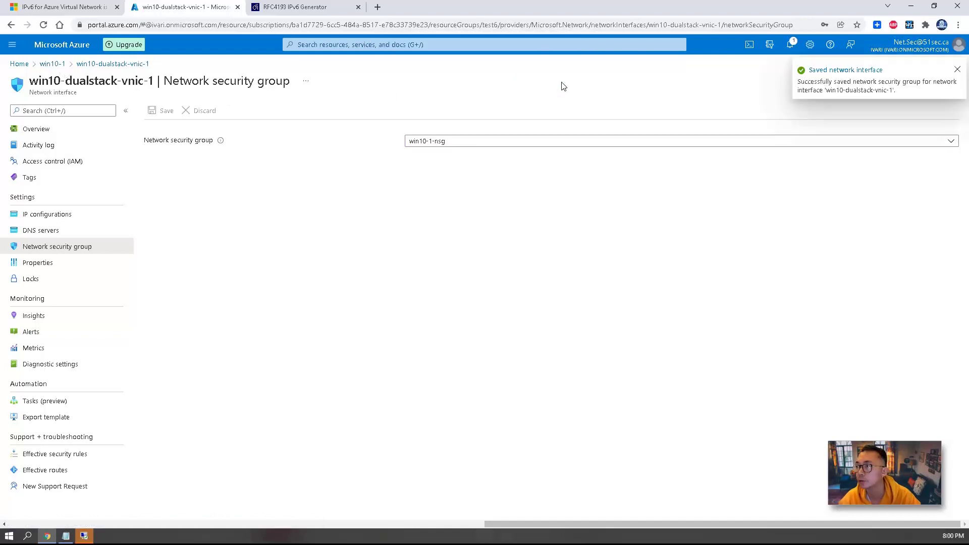
click(52, 64)
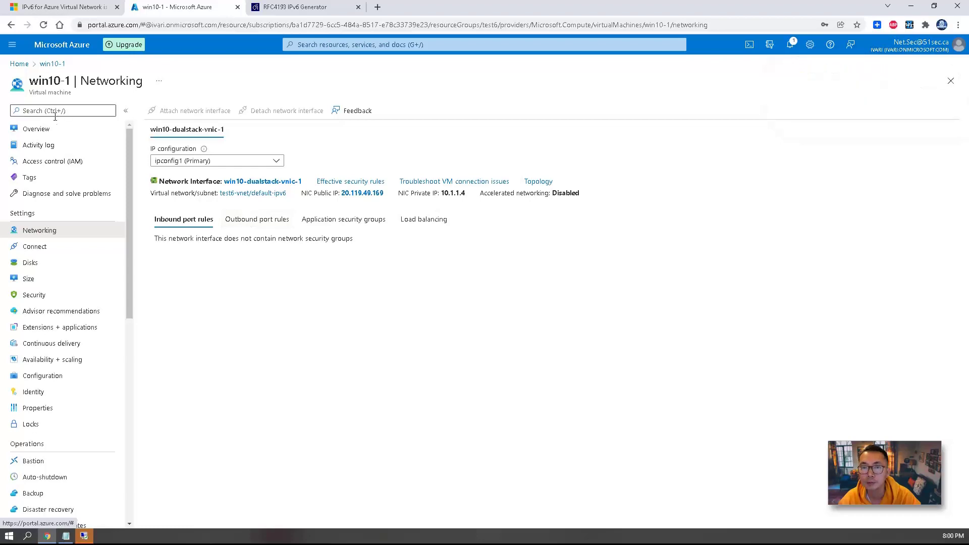
click(36, 129)
click(83, 230)
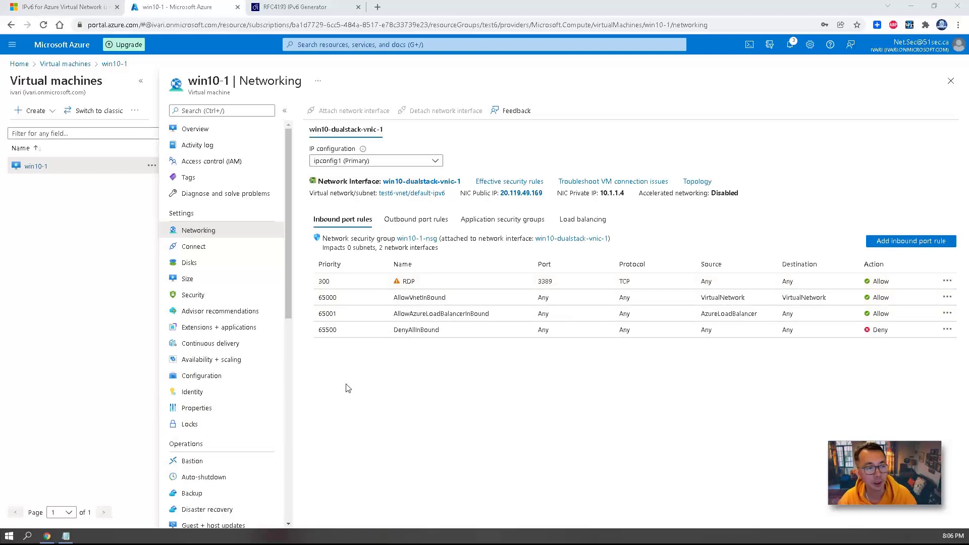
Start a Remote Desktop connection to the VM's public IP address 20.119.49.169.
key(Return)
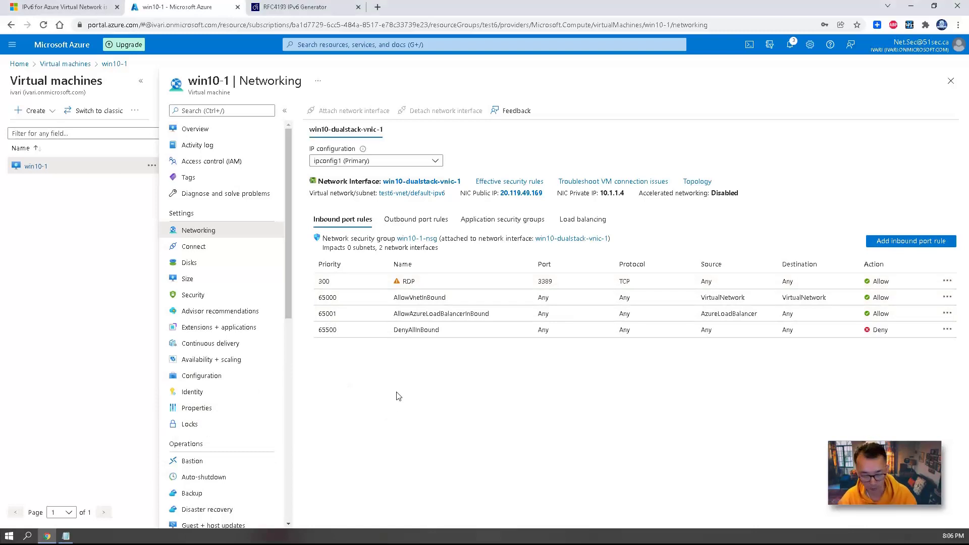
text(20.119.49.169)
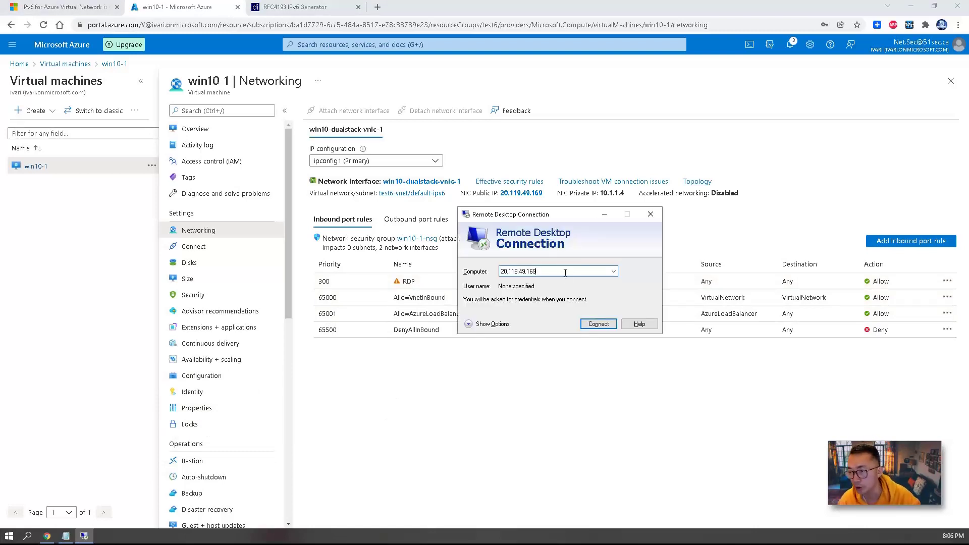
click(598, 323)
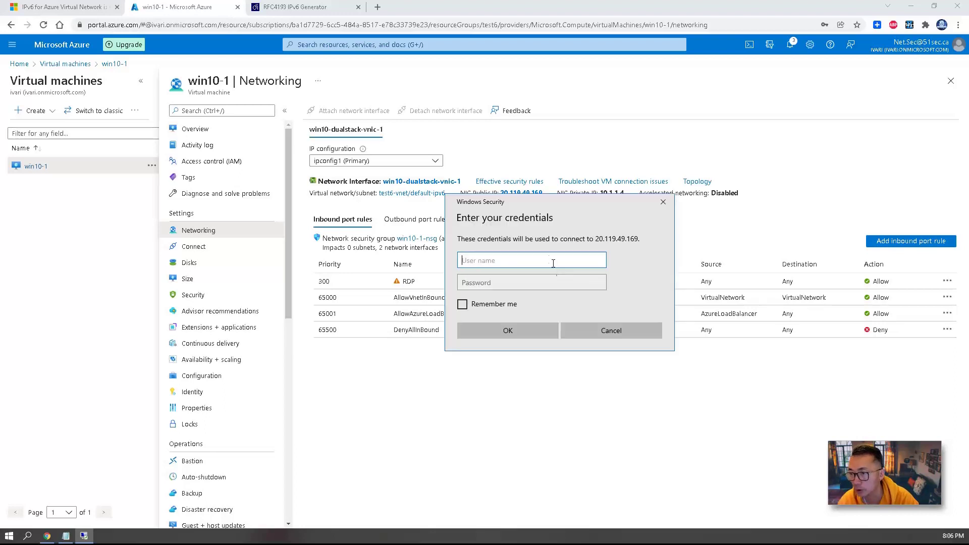
Sign in to the remote VM with the netsec user name and the account password, accepting the untrusted certificate.
text(netsec)
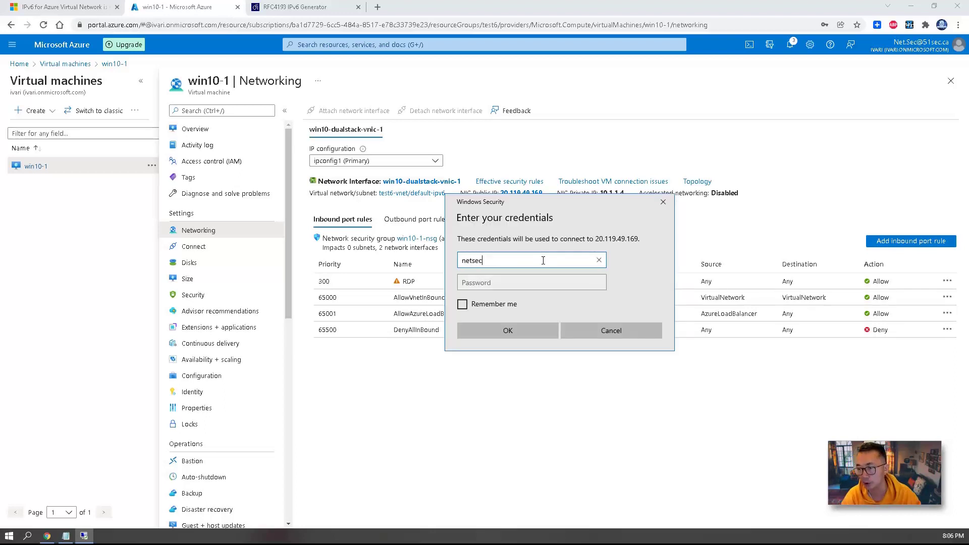
key(Tab)
text(*)
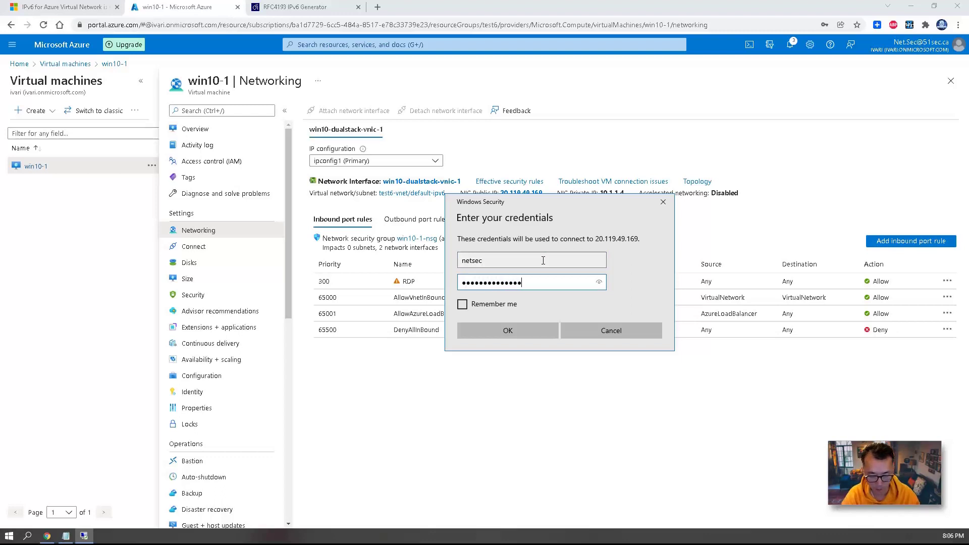
key(Return)
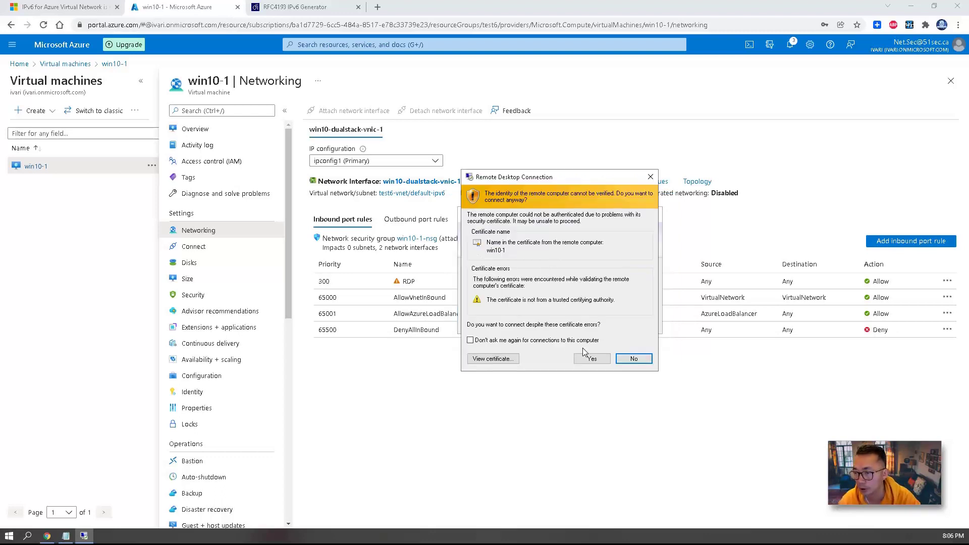
click(589, 358)
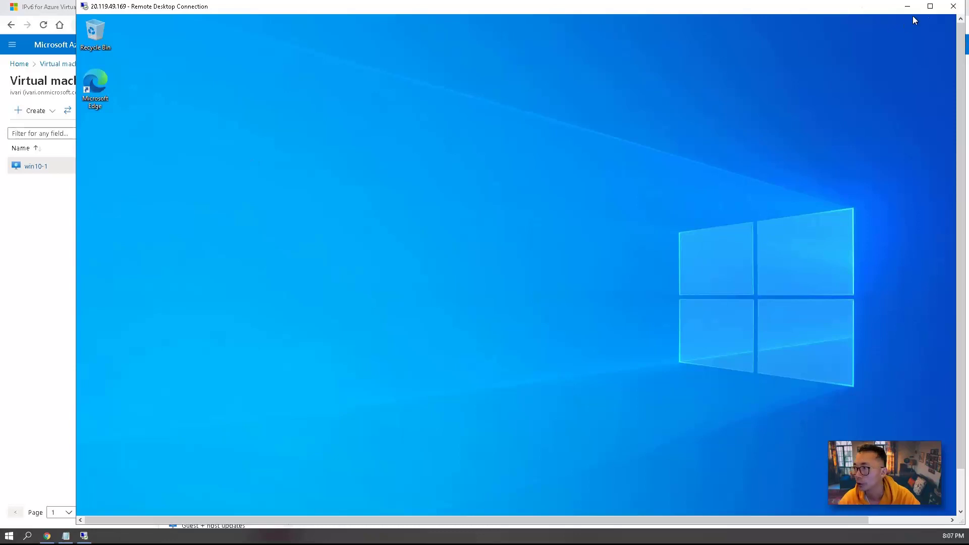
Maximize the remote session and check the VM's public IPv6 and IPv4 addresses on whatismyip.com in Microsoft Edge, including the IPv4 details.
click(930, 6)
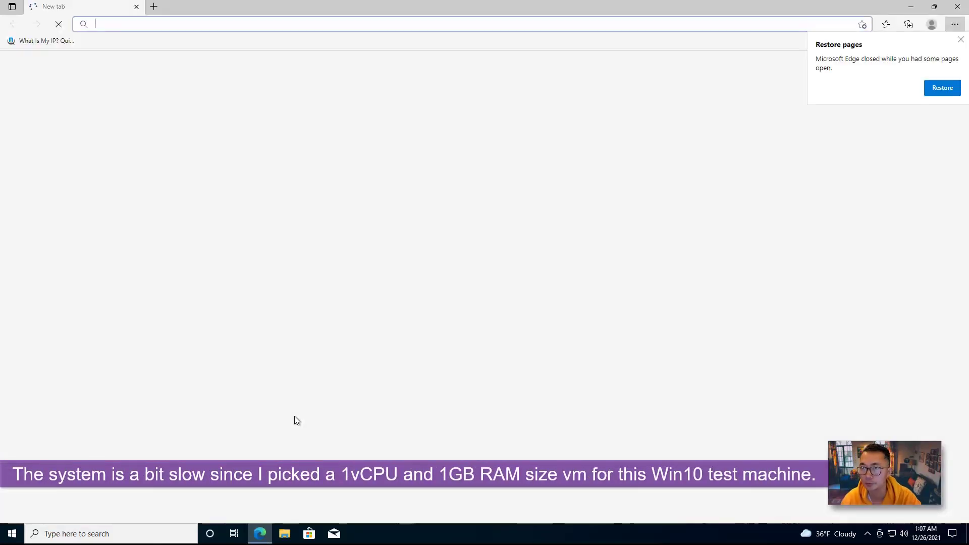
click(48, 43)
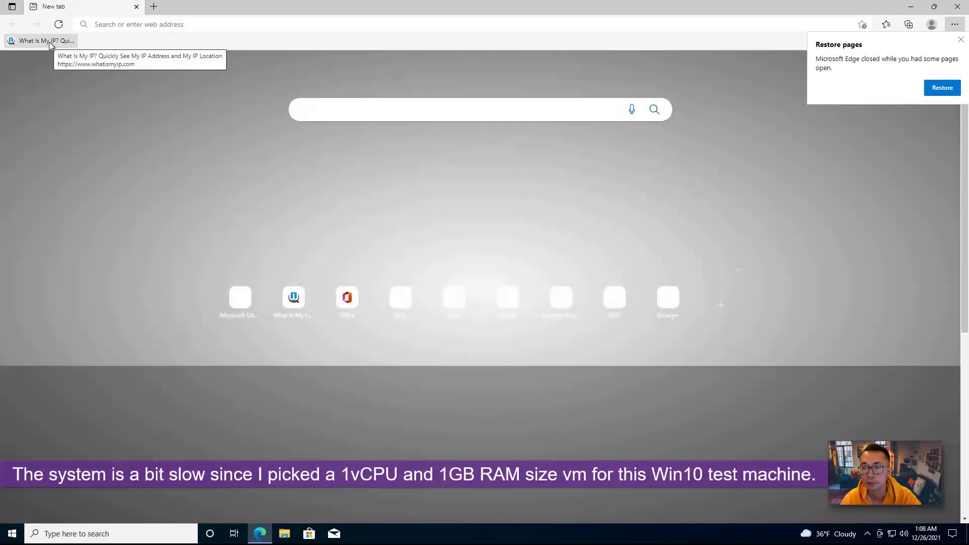
click(50, 43)
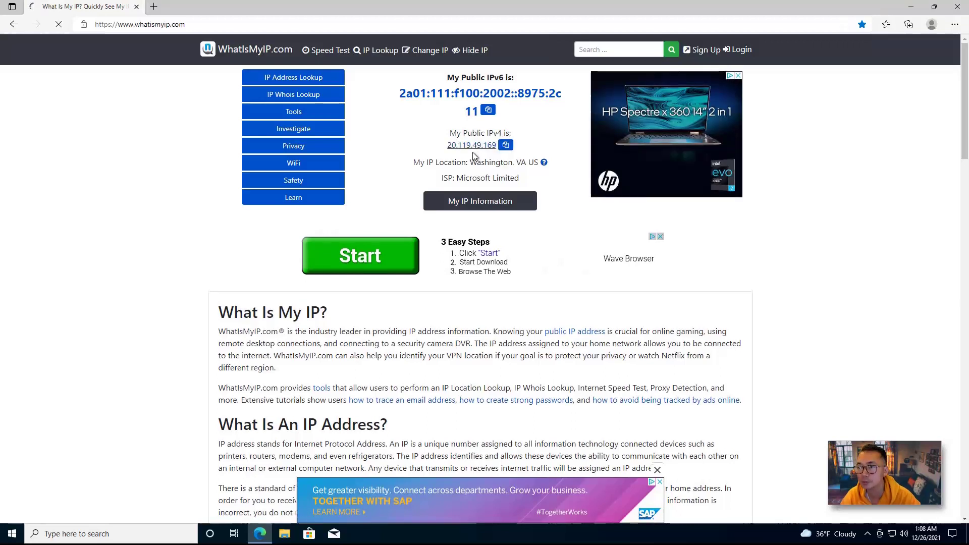
click(475, 148)
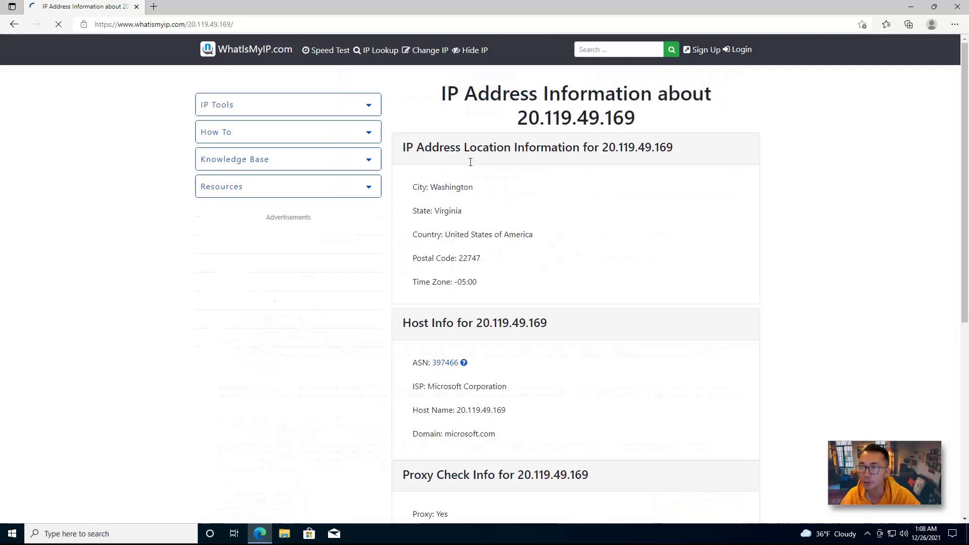
click(14, 25)
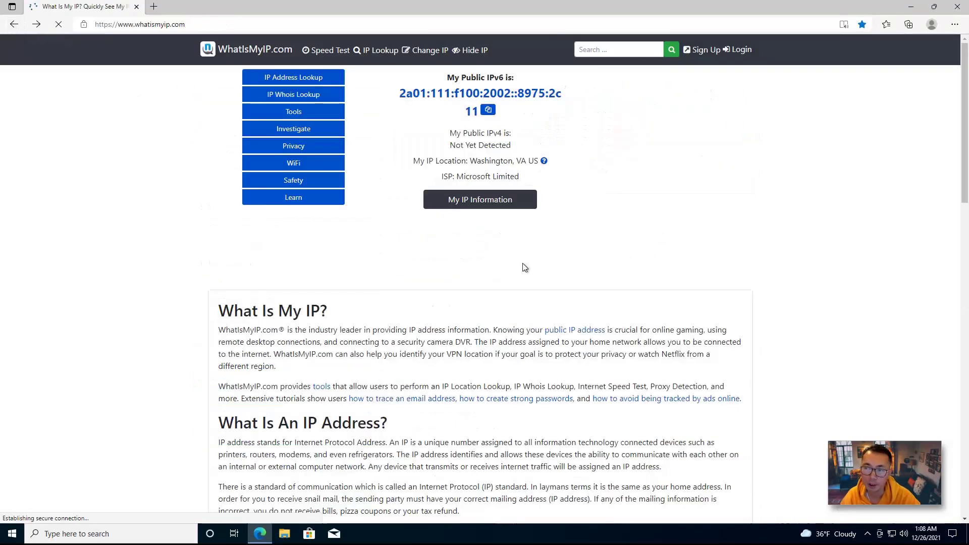